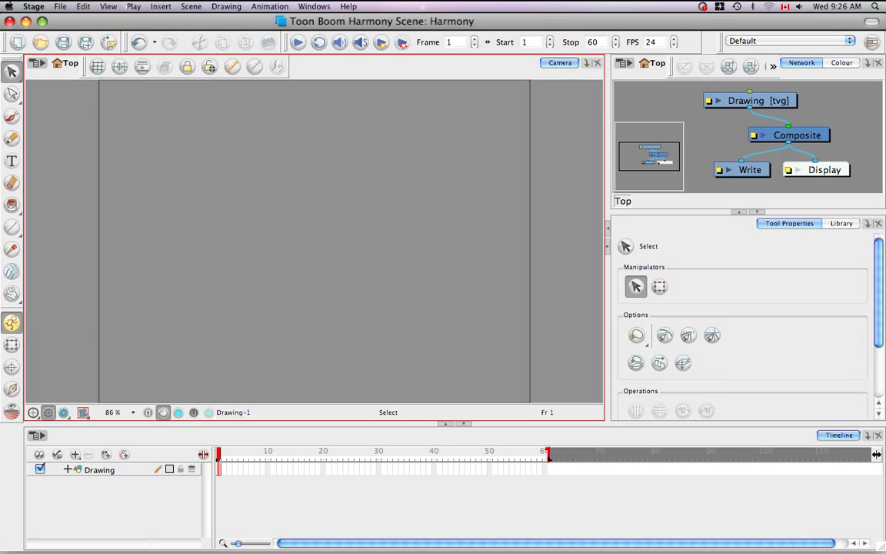
Browse the Scene and File menus, closing each without choosing a command
{"action": "left_click", "coordinate": [83, 6]}
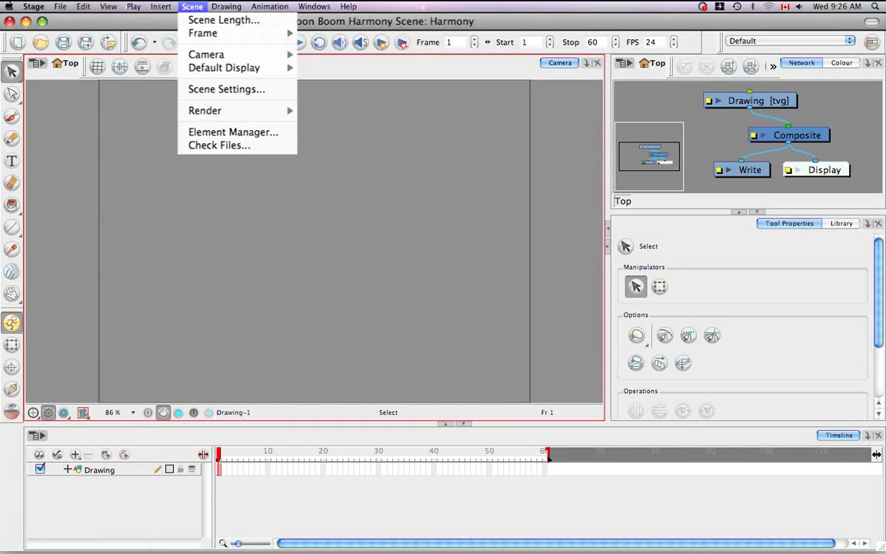
{"action": "left_click", "coordinate": [194, 7]}
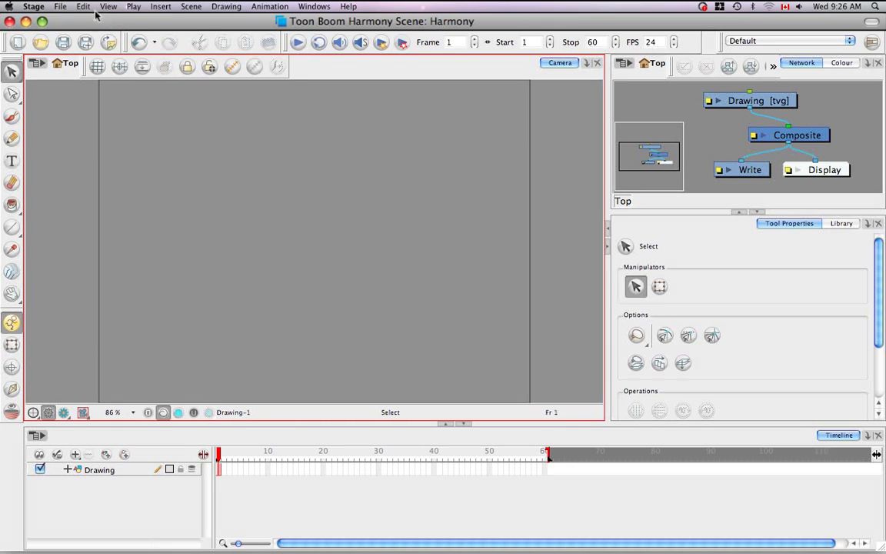
{"action": "left_click", "coordinate": [62, 8]}
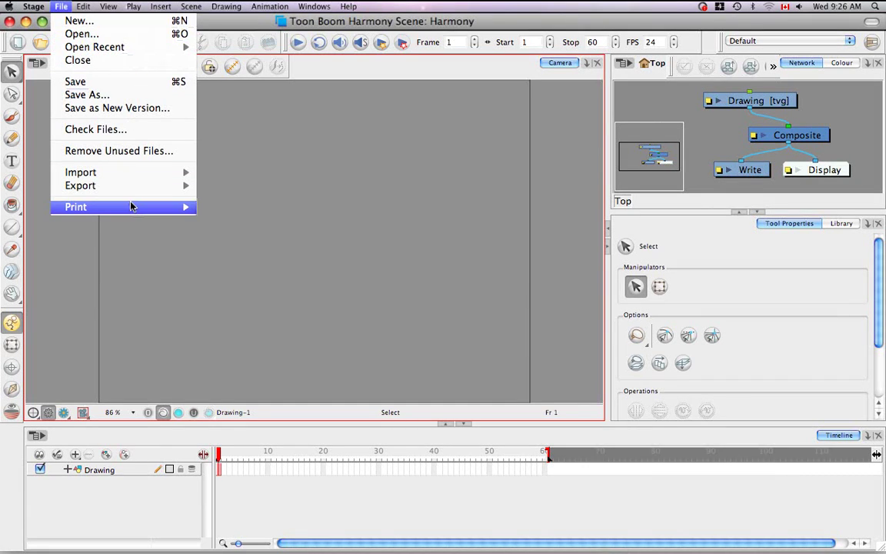
{"action": "mouse_move", "coordinate": [132, 206]}
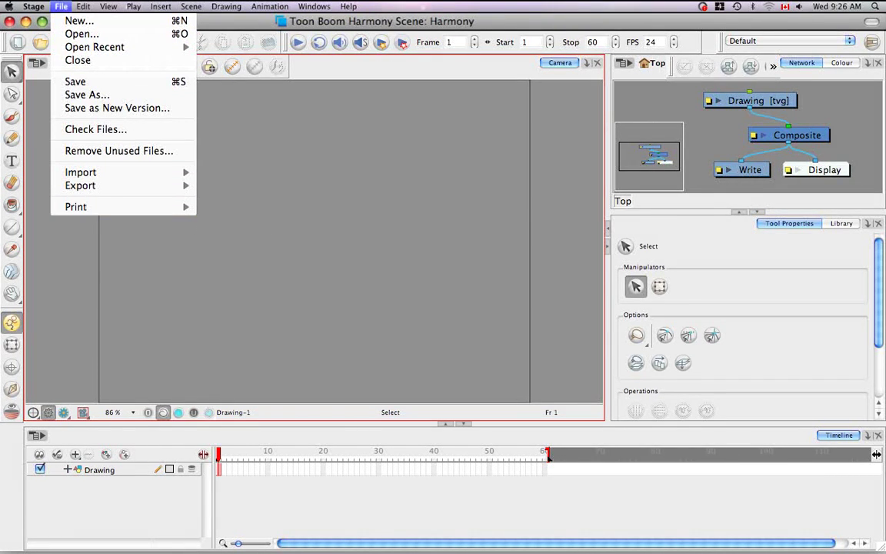
{"action": "key", "text": "Escape"}
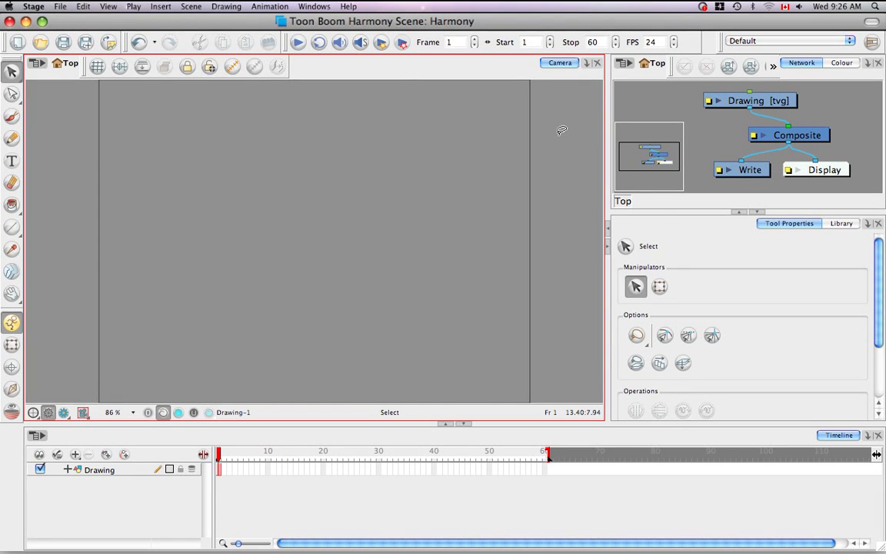
Add a Drawing view to the main panel and browse its context and Drawing menus
{"action": "left_click", "coordinate": [587, 63]}
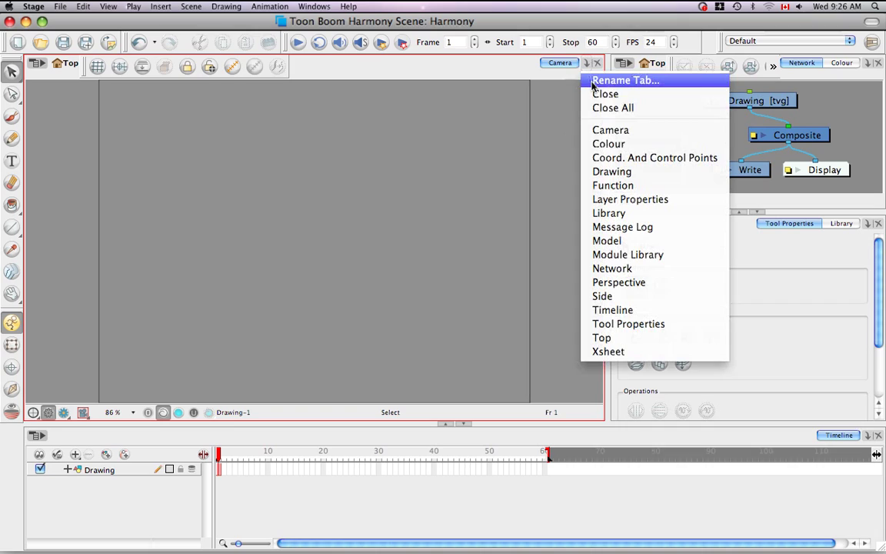
{"action": "left_click", "coordinate": [602, 172]}
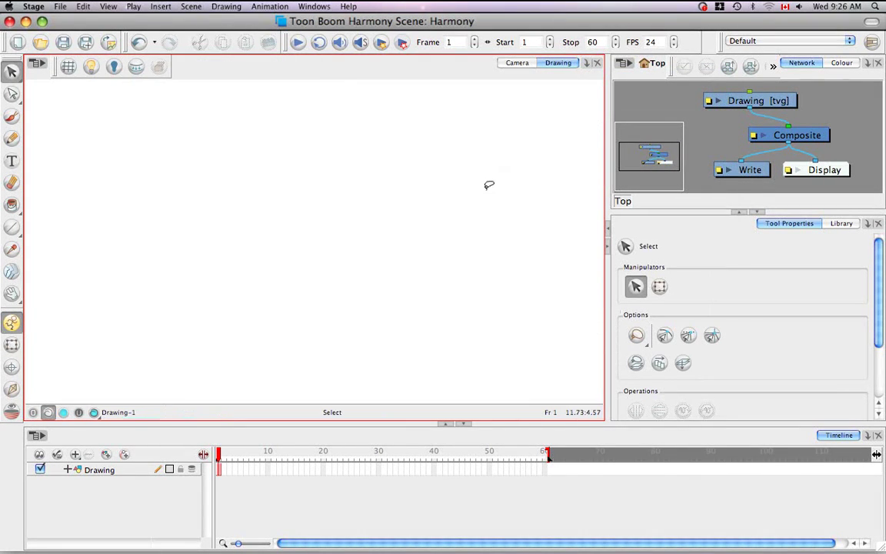
{"action": "right_click", "coordinate": [326, 169]}
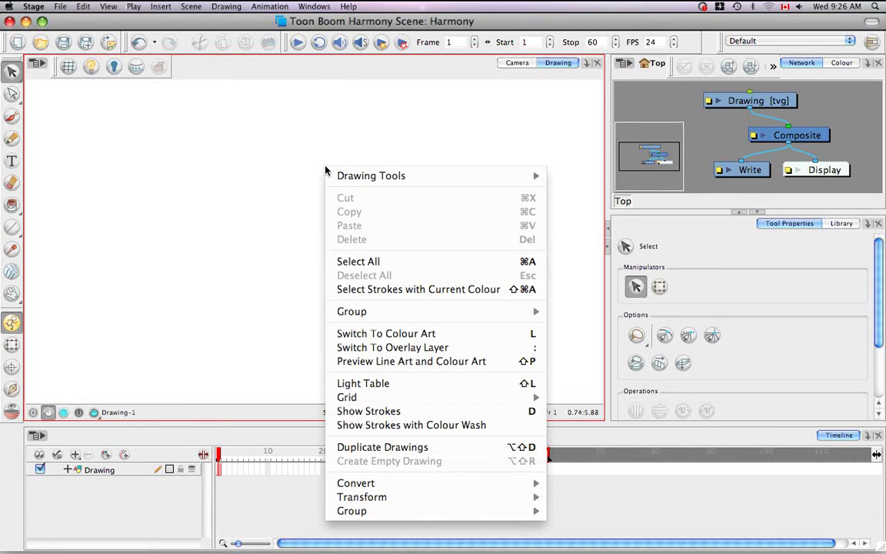
{"action": "mouse_move", "coordinate": [371, 500]}
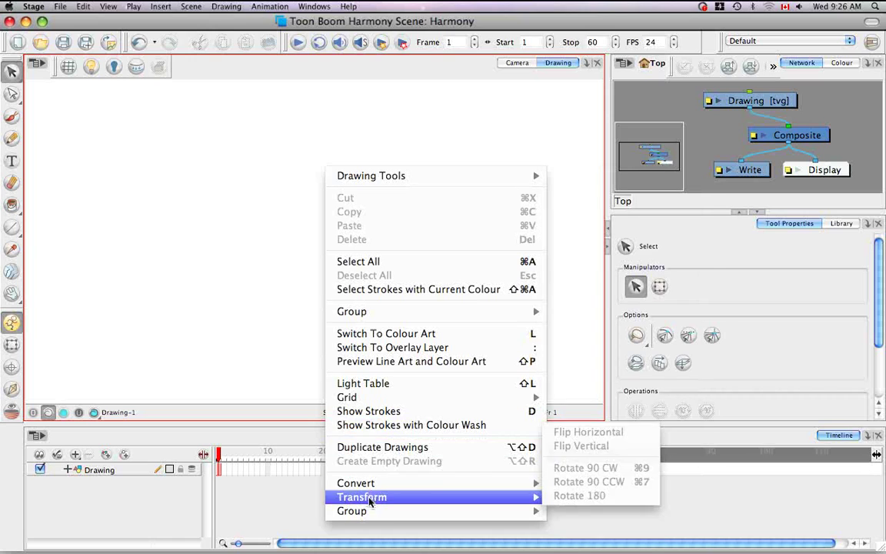
{"action": "left_click", "coordinate": [243, 231]}
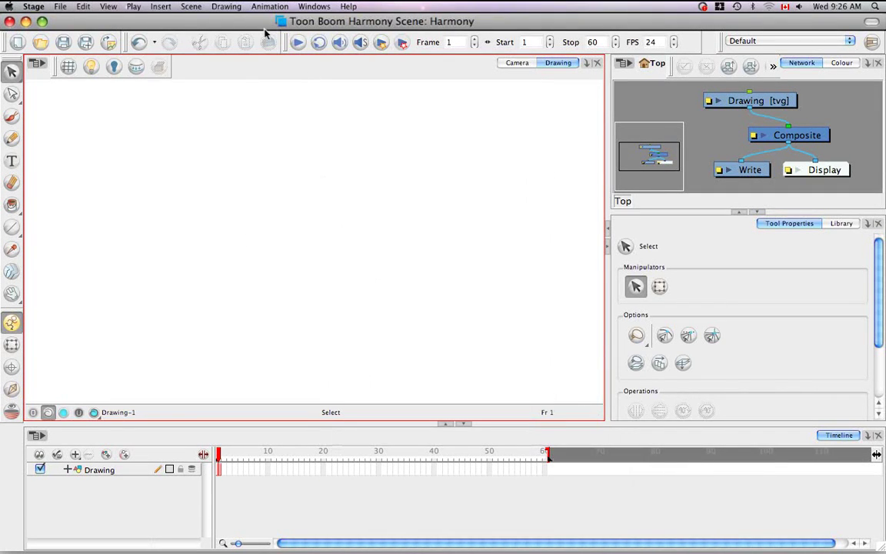
{"action": "left_click", "coordinate": [226, 7]}
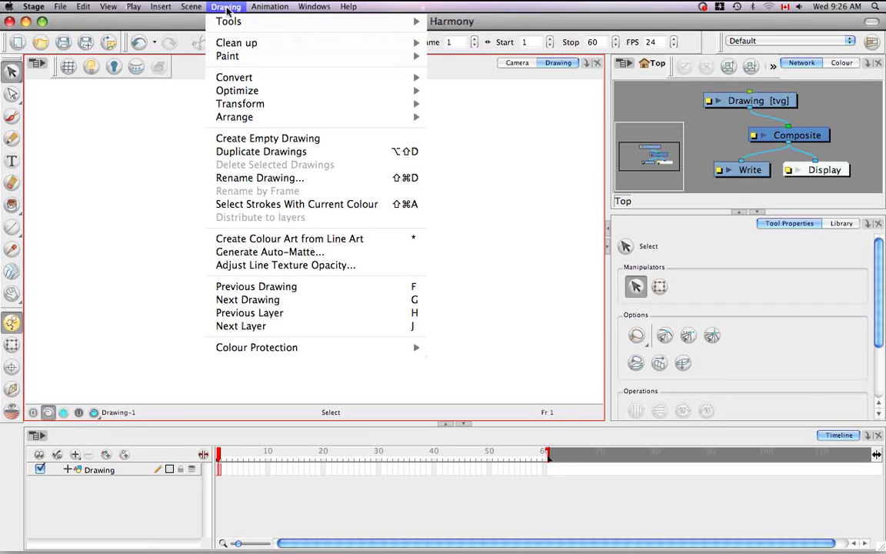
{"action": "left_click", "coordinate": [227, 9]}
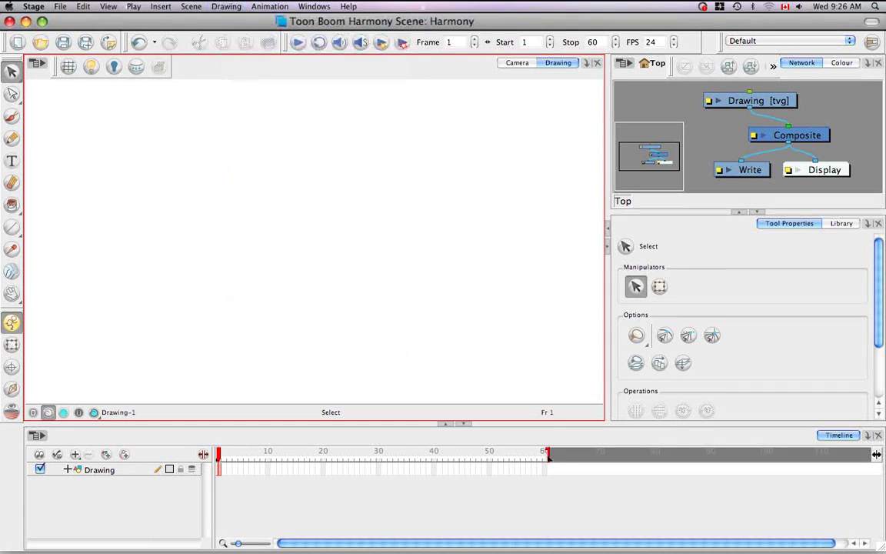
Return to the Camera view and check its stage context menu without choosing anything
{"action": "left_click", "coordinate": [518, 65]}
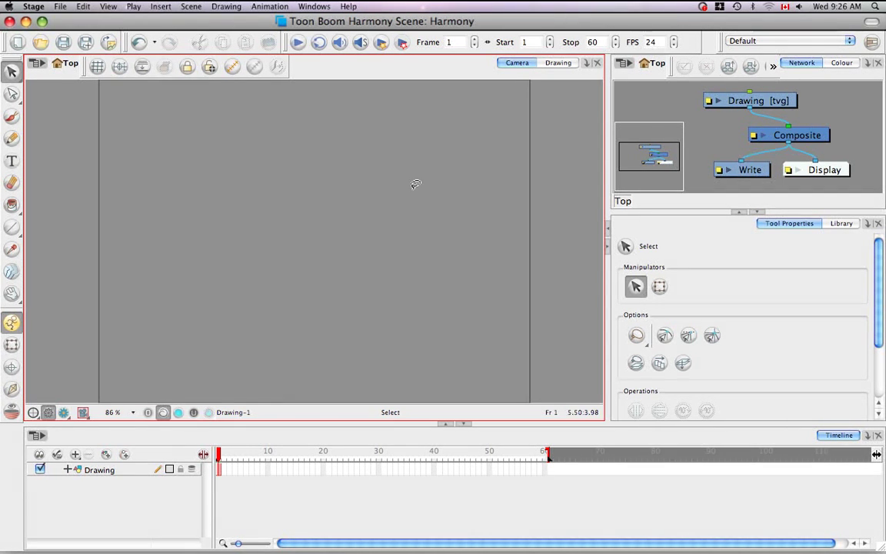
{"action": "right_click", "coordinate": [350, 167]}
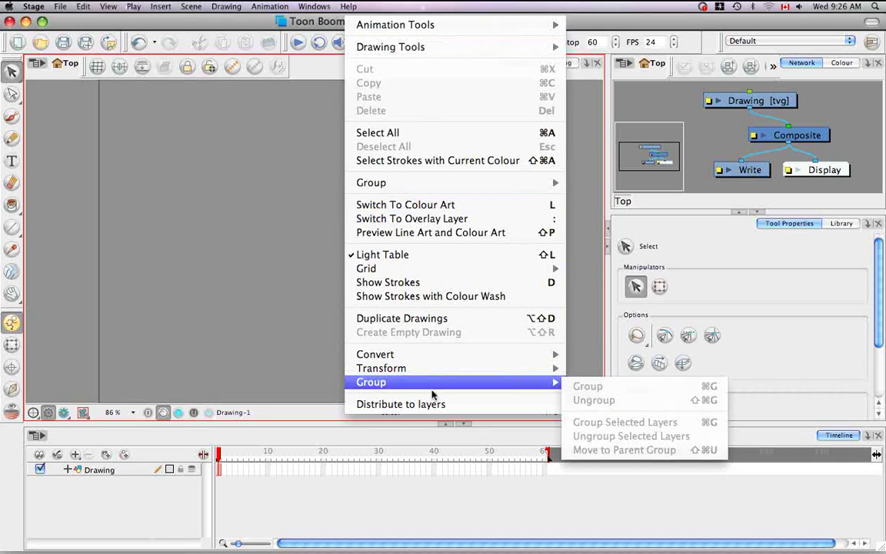
{"action": "left_click", "coordinate": [271, 308]}
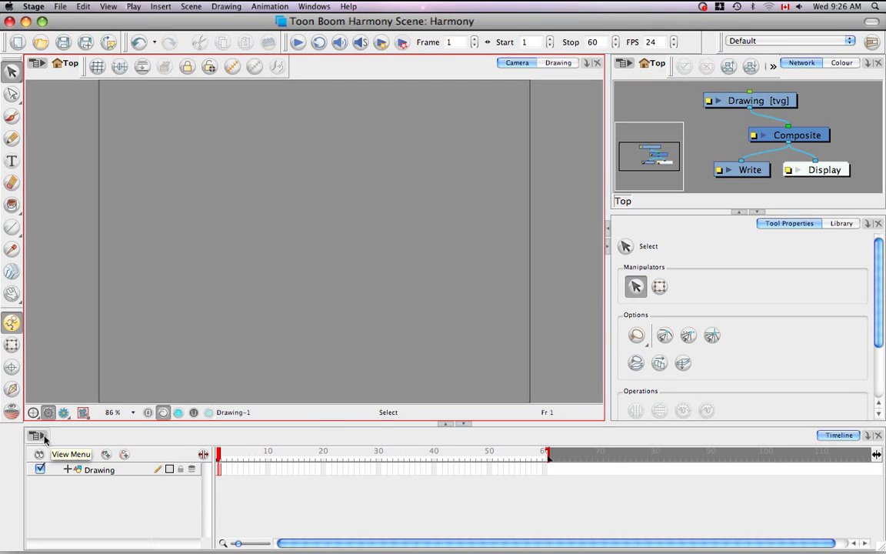
Browse the Camera view's View Menu and its submenus
{"action": "left_click", "coordinate": [38, 64]}
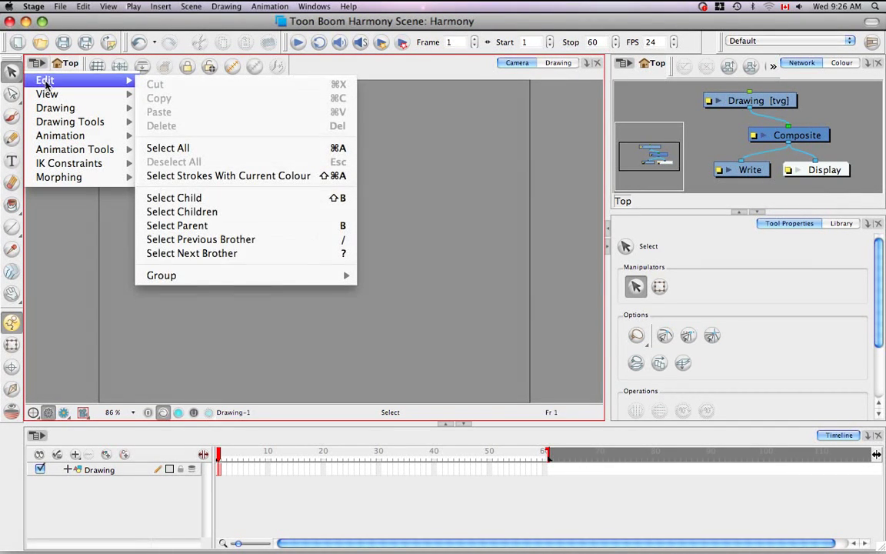
{"action": "mouse_move", "coordinate": [57, 97]}
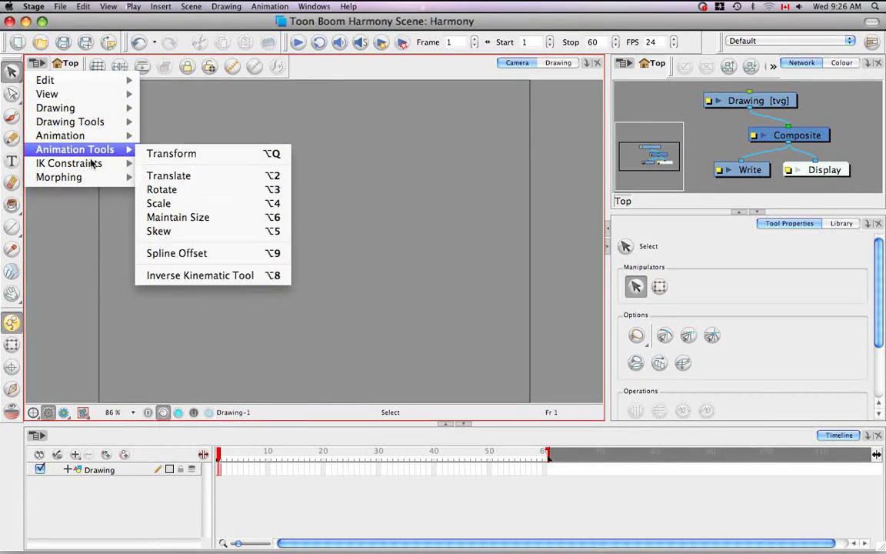
{"action": "mouse_move", "coordinate": [93, 165]}
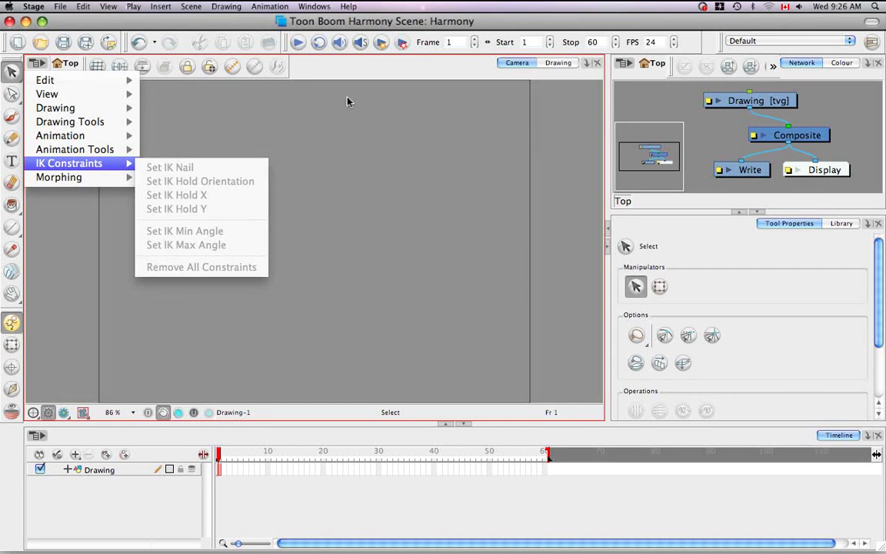
Switch to the Drawing view, browse its View Menu, then close it unused
{"action": "left_click", "coordinate": [541, 73]}
{"action": "left_click", "coordinate": [547, 68]}
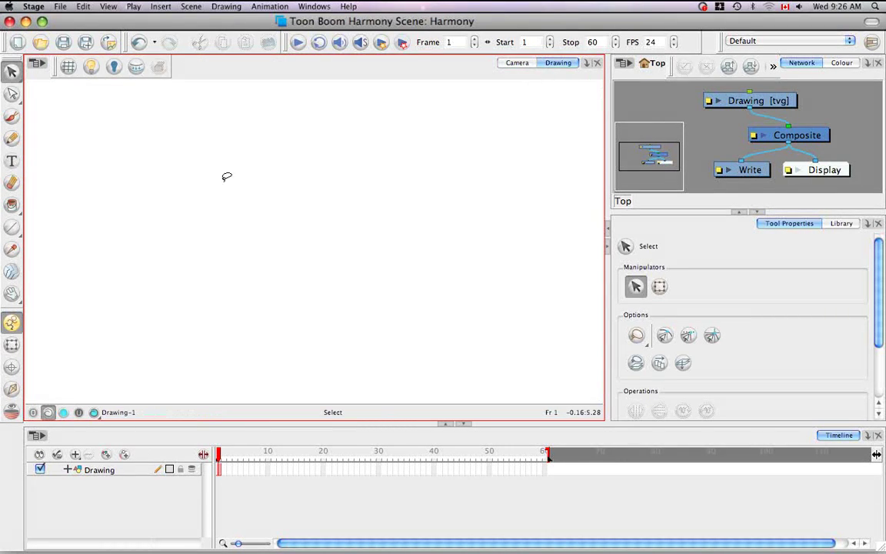
{"action": "left_click", "coordinate": [36, 65]}
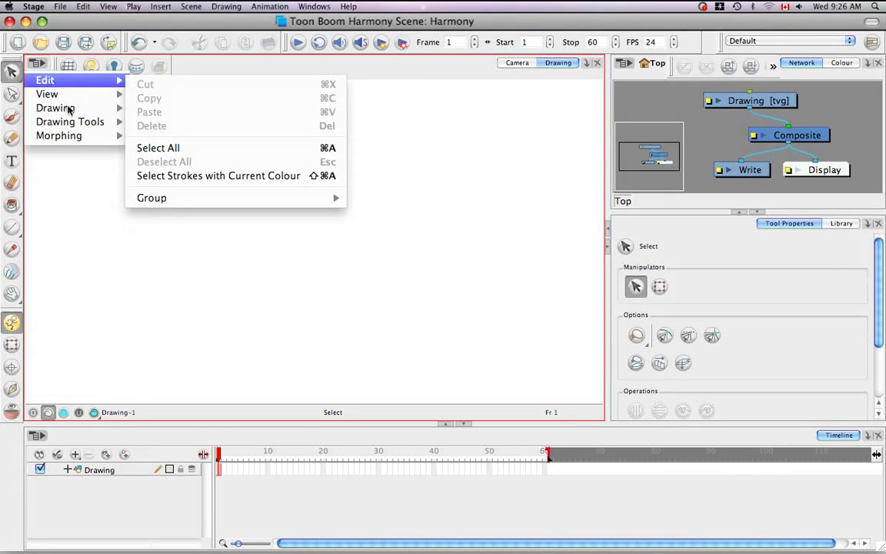
{"action": "mouse_move", "coordinate": [80, 123]}
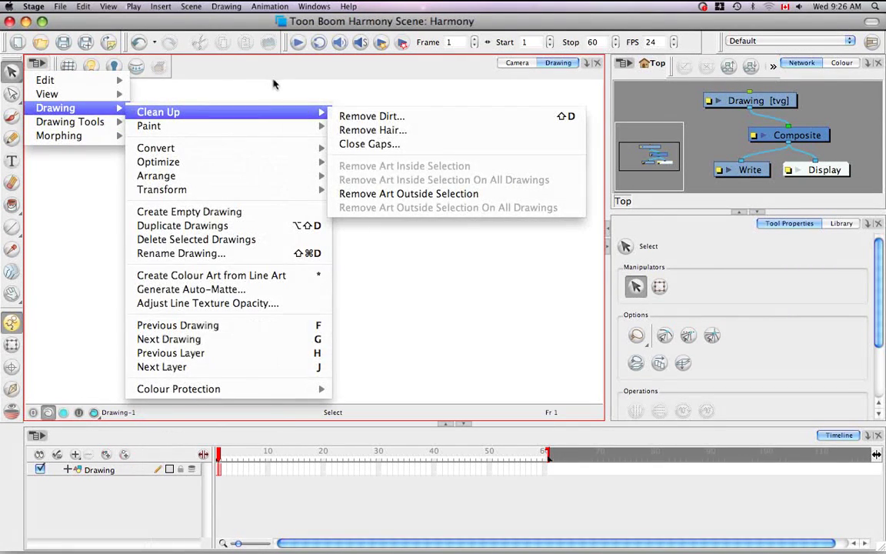
{"action": "left_click", "coordinate": [277, 74]}
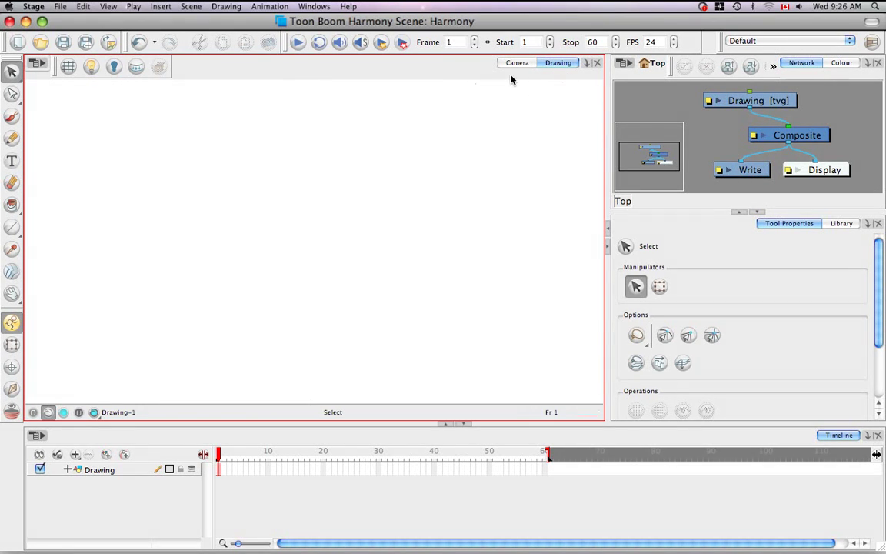
Return to the Camera view and focus Tool Properties, Timeline, then the Camera view
{"action": "left_click", "coordinate": [531, 65]}
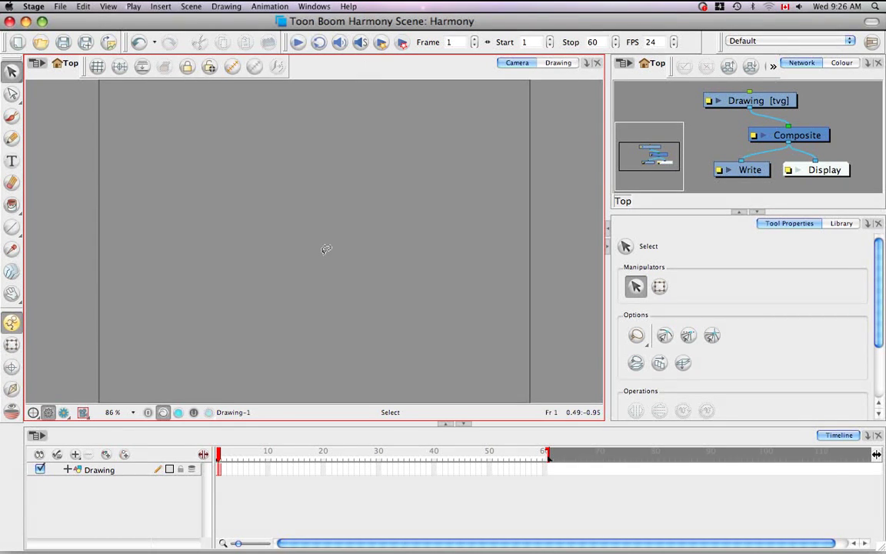
{"action": "left_click", "coordinate": [669, 268]}
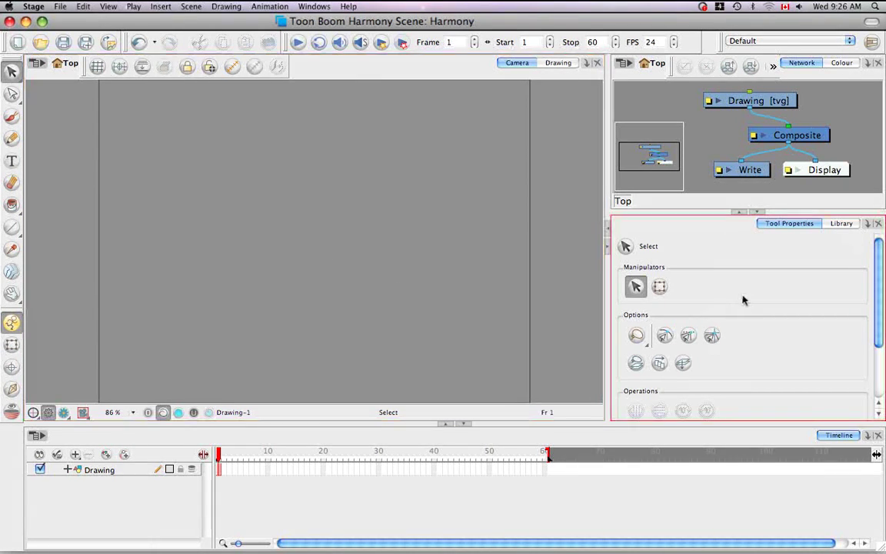
{"action": "left_click", "coordinate": [556, 511]}
{"action": "left_click", "coordinate": [356, 255]}
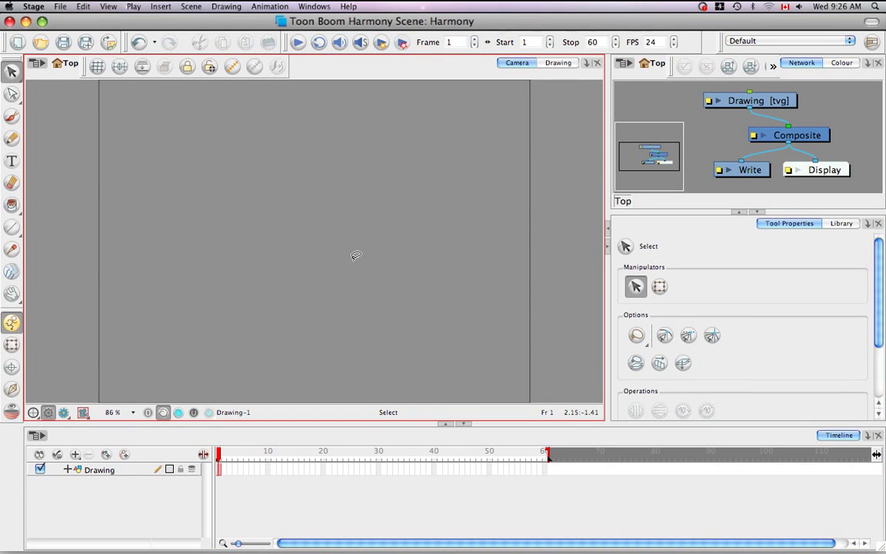
Draw a black looping stroke near the stage centre with the Brush tool
{"action": "left_click", "coordinate": [11, 116]}
{"action": "mouse_move", "coordinate": [200, 226]}
{"action": "left_mouse_down"}
{"action": "mouse_move", "coordinate": [369, 144]}
{"action": "mouse_move", "coordinate": [266, 223]}
{"action": "left_mouse_up"}
{"action": "left_click", "coordinate": [183, 509]}
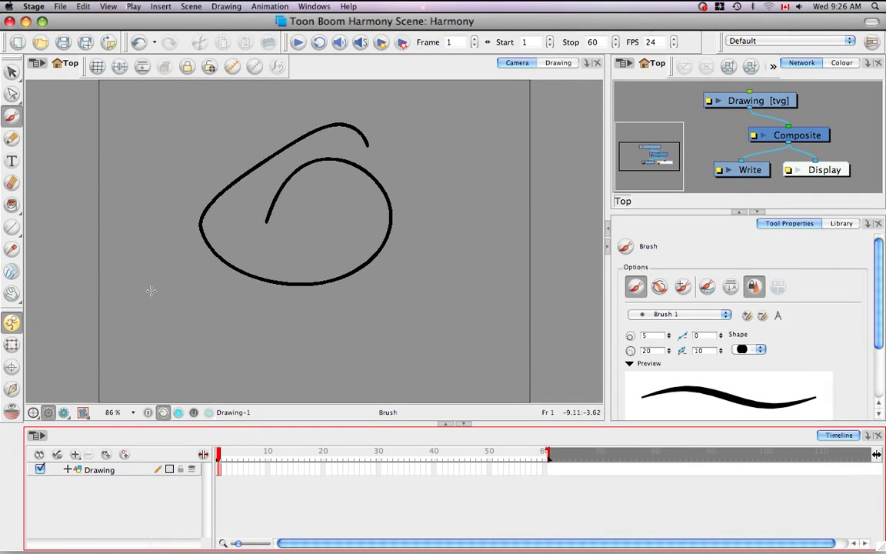
Zoom the timeline out and back in twice with Cmd+- and Cmd+=
{"action": "key", "text": "super+minus"}
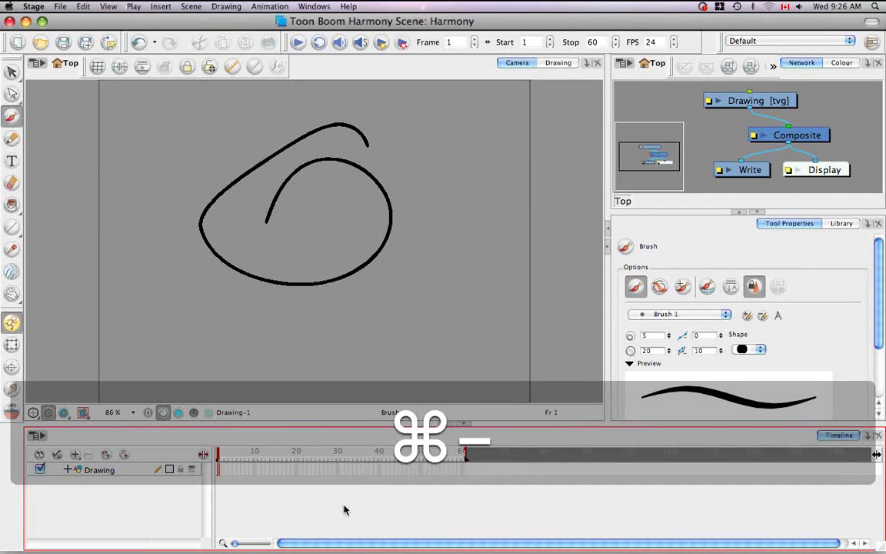
{"action": "key", "text": "super+equal"}
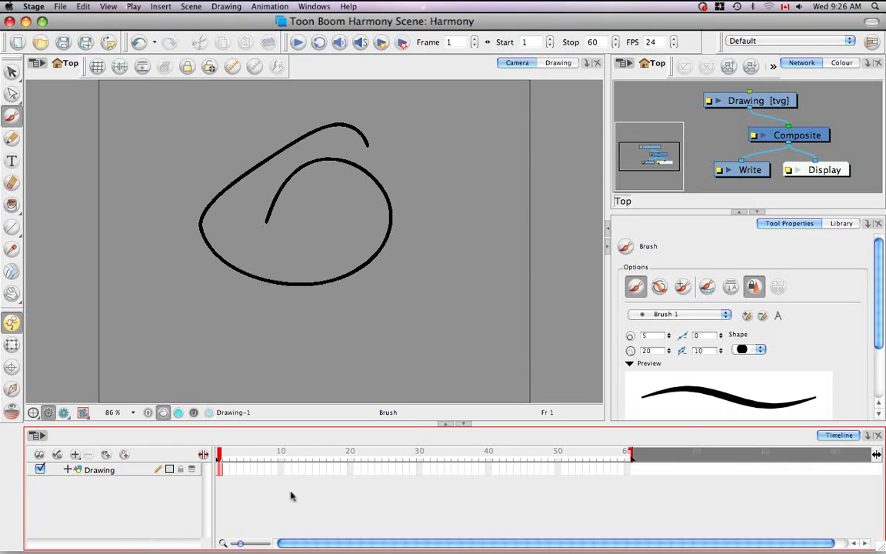
{"action": "key", "text": "super+minus"}
{"action": "key", "text": "super+equal"}
{"action": "key", "text": "super+equal"}
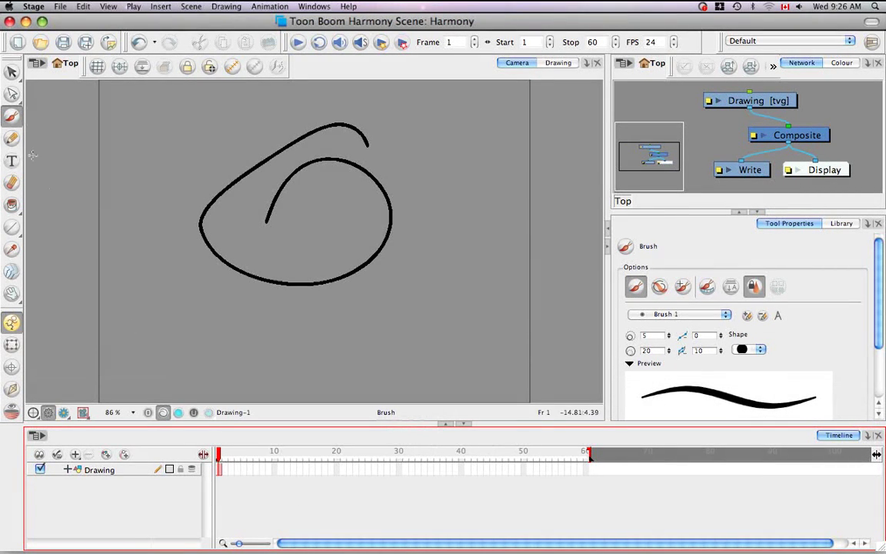
With the Select tool, zoom the Camera view to 50% and pan the drawing higher
{"action": "left_click", "coordinate": [9, 73]}
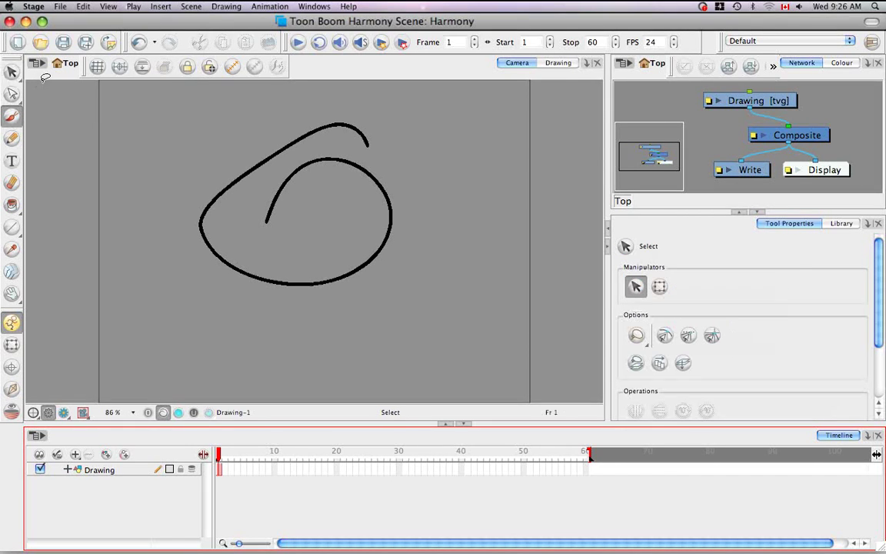
{"action": "left_click", "coordinate": [429, 256]}
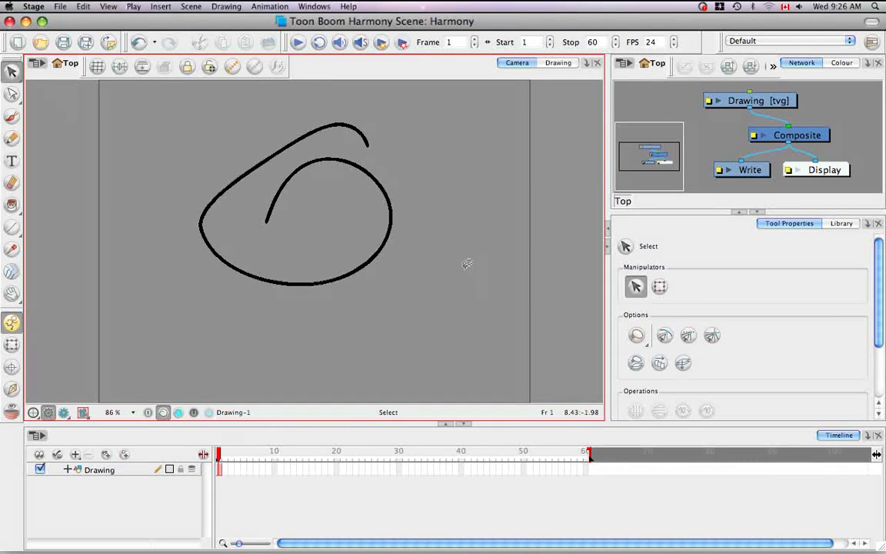
{"action": "key", "text": "super+minus"}
{"action": "key", "text": "super+minus"}
{"action": "key", "text": "super+minus"}
{"action": "key", "text": "super+equal"}
{"action": "key", "text": "super+equal"}
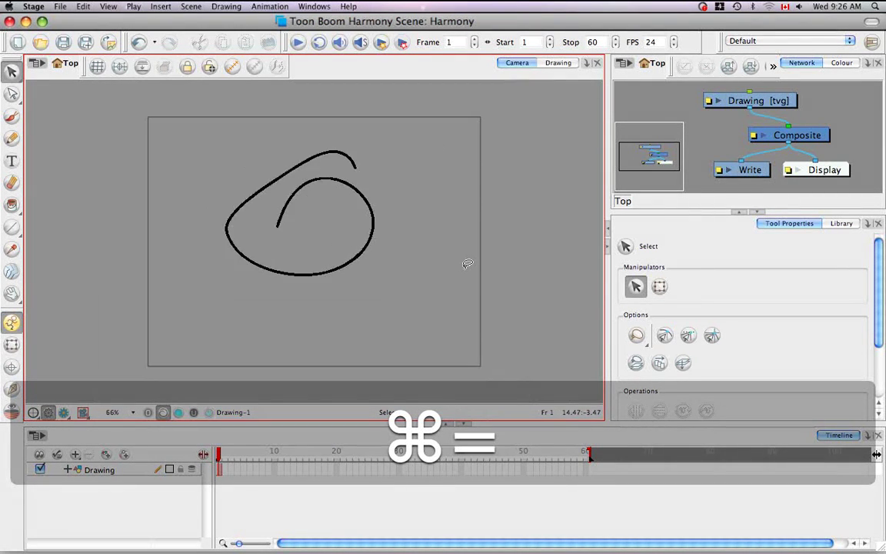
{"action": "key", "text": "super+minus"}
{"action": "key", "text": "super+minus"}
{"action": "key", "text": "super+minus"}
{"action": "key", "text": "super+equal"}
{"action": "key", "text": "super+equal"}
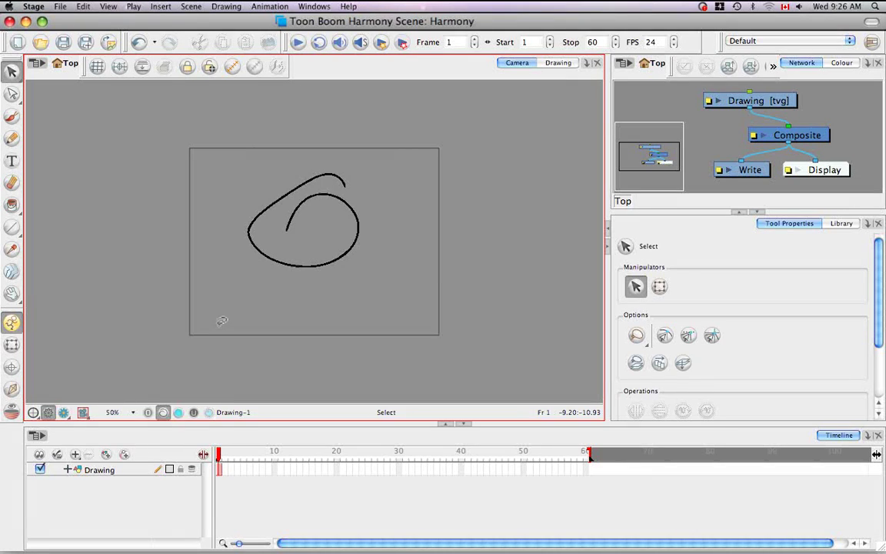
{"action": "key", "text": "space"}
{"action": "mouse_move", "coordinate": [212, 316]}
{"action": "left_mouse_down"}
{"action": "mouse_move", "coordinate": [434, 294]}
{"action": "mouse_move", "coordinate": [149, 271]}
{"action": "mouse_move", "coordinate": [117, 374]}
{"action": "mouse_move", "coordinate": [255, 154]}
{"action": "mouse_move", "coordinate": [250, 386]}
{"action": "mouse_move", "coordinate": [239, 346]}
{"action": "left_mouse_up"}
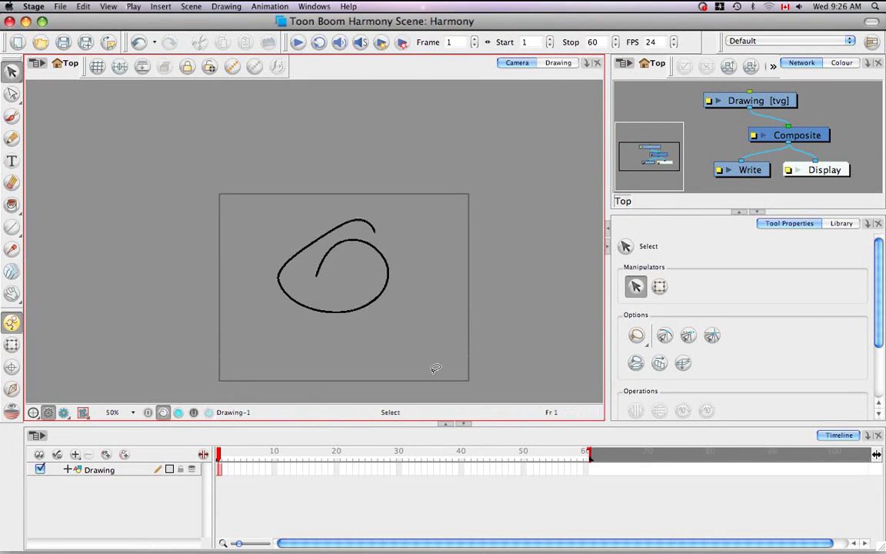
Show the stroke in the Drawing view and pan it slightly lower left
{"action": "left_click", "coordinate": [562, 63]}
{"action": "key", "text": "space"}
{"action": "mouse_move", "coordinate": [389, 163]}
{"action": "left_mouse_down"}
{"action": "mouse_move", "coordinate": [214, 330]}
{"action": "mouse_move", "coordinate": [498, 247]}
{"action": "mouse_move", "coordinate": [339, 208]}
{"action": "left_mouse_up"}
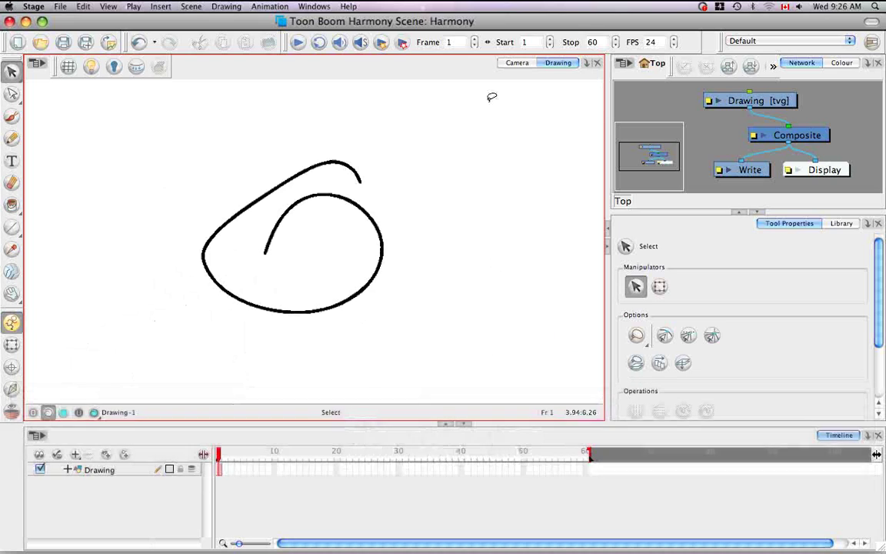
Return to the Camera view and reset its zoom to 86% with Shift+M
{"action": "left_click", "coordinate": [517, 62]}
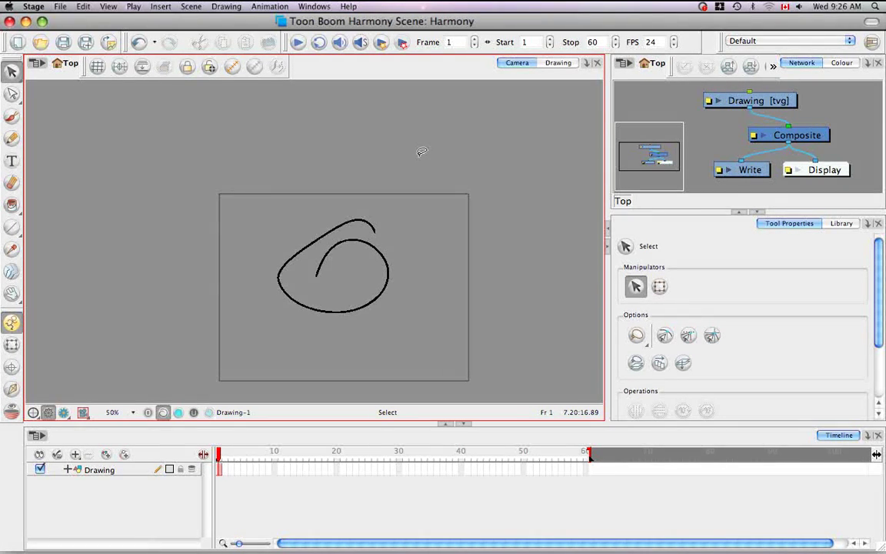
{"action": "key", "text": "shift+m"}
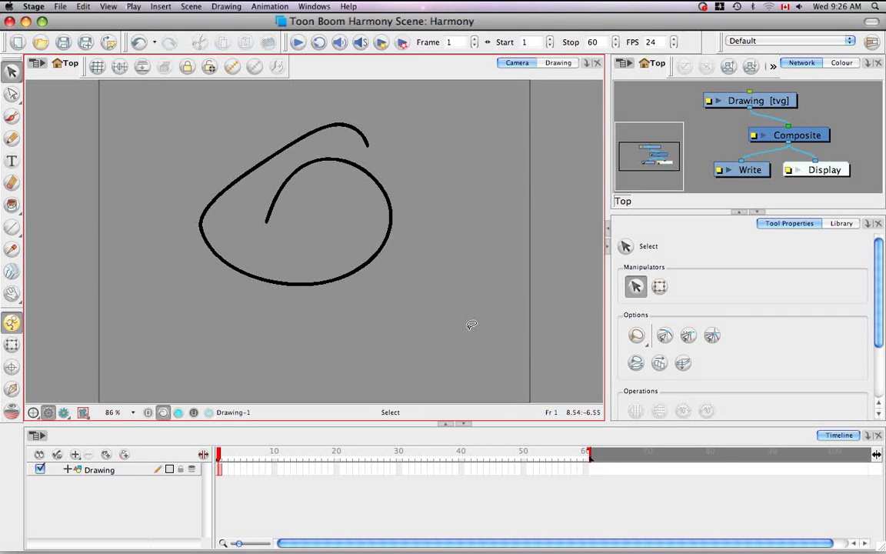
{"action": "key", "text": "super"}
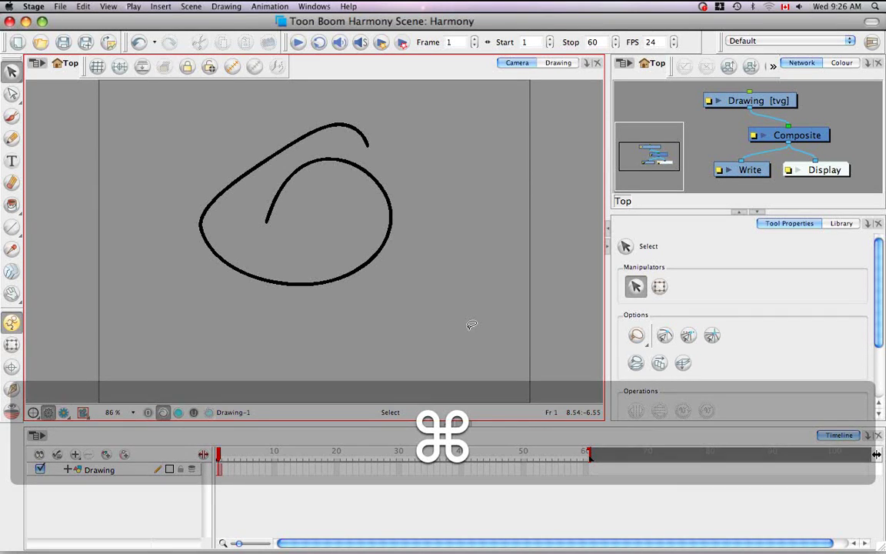
{"action": "key", "text": "super+f"}
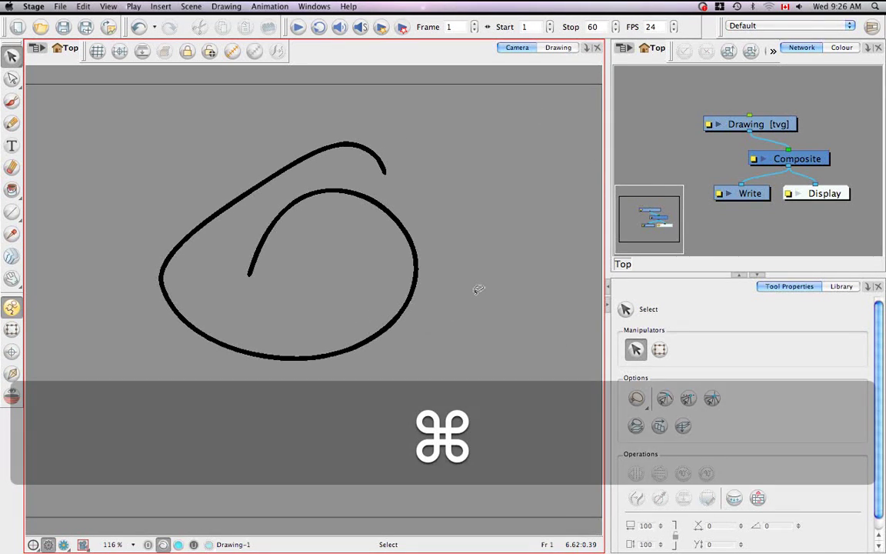
{"action": "key", "text": "super+f"}
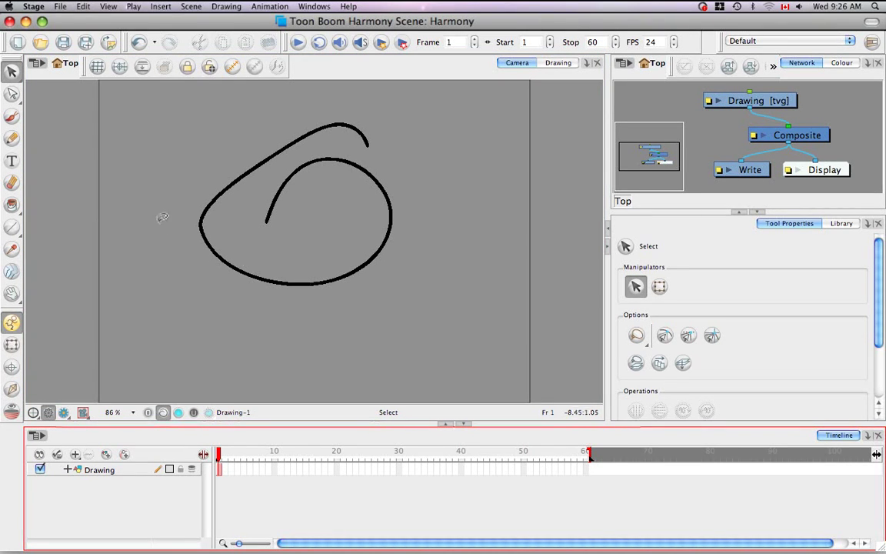
Open Preferences from the Stage menu, landing on the Shortcuts page
{"action": "left_click", "coordinate": [39, 6]}
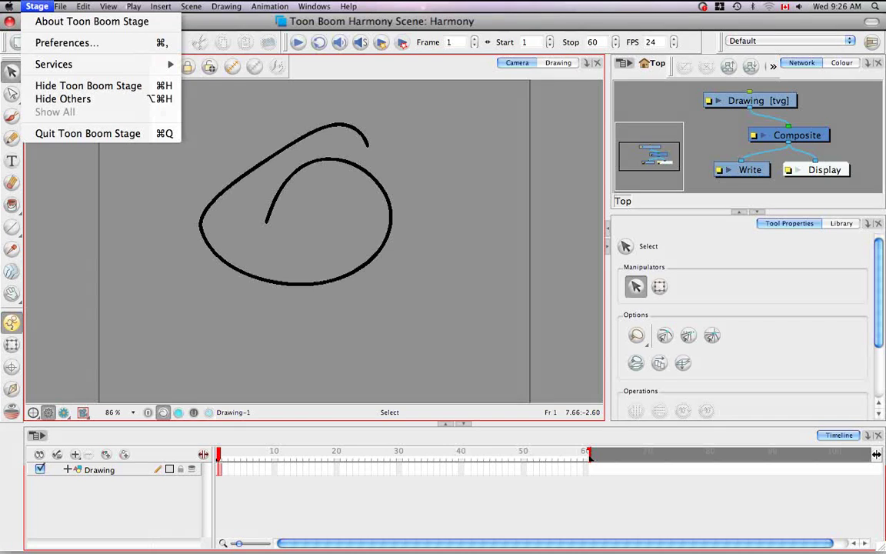
{"action": "key", "text": "Escape"}
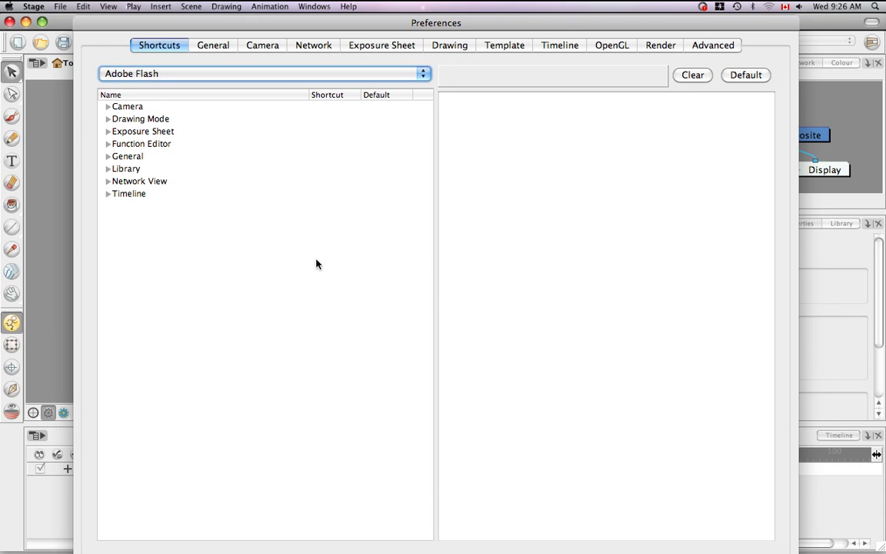
Review the General, Camera, Network, Exposure Sheet and Drawing preferences, then show the Colour palette list
{"action": "left_click", "coordinate": [213, 44]}
{"action": "left_click", "coordinate": [263, 45]}
{"action": "left_click", "coordinate": [312, 45]}
{"action": "left_click", "coordinate": [377, 45]}
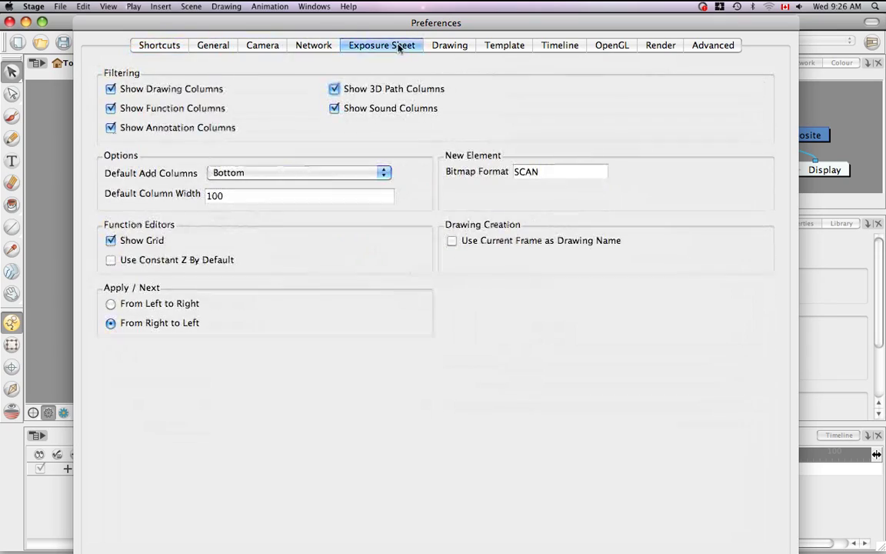
{"action": "left_click", "coordinate": [452, 45]}
{"action": "left_click", "coordinate": [223, 48]}
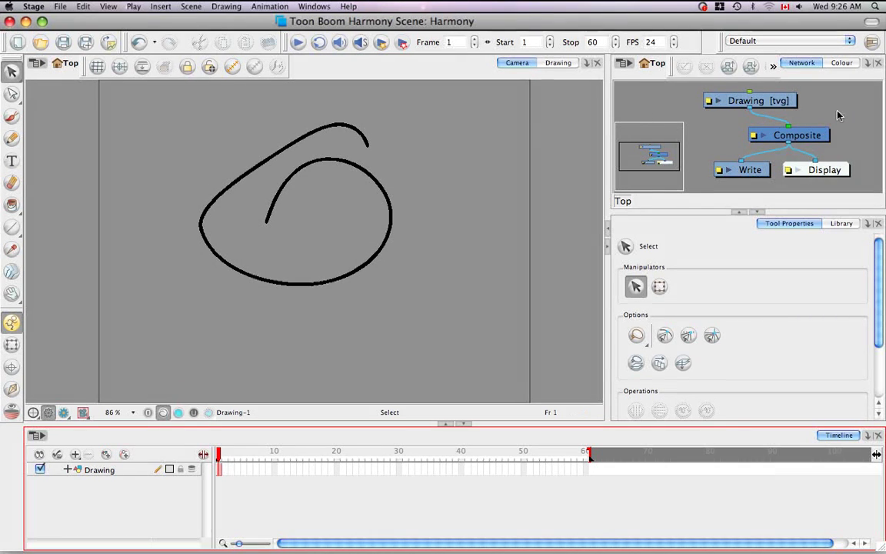
{"action": "left_click", "coordinate": [851, 64]}
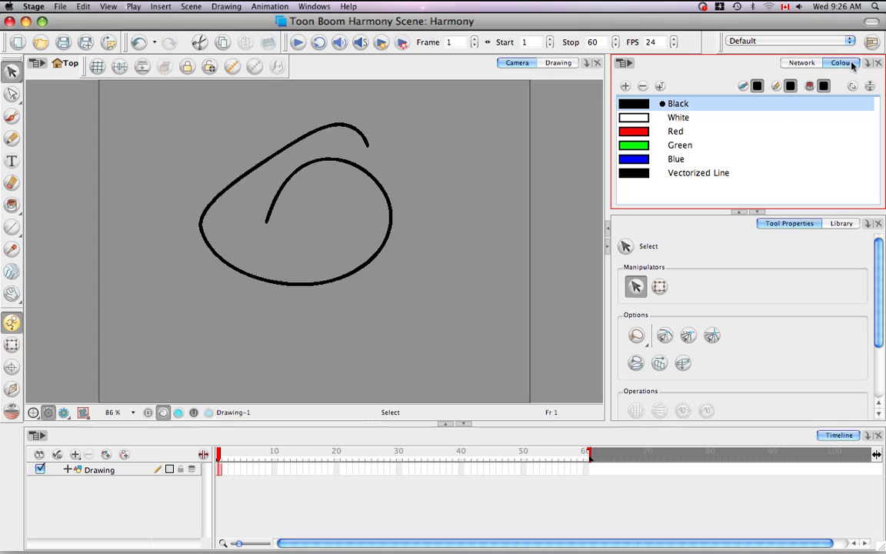
Show the node network again and reopen Preferences on General, showing 50 undo levels
{"action": "left_click", "coordinate": [801, 63]}
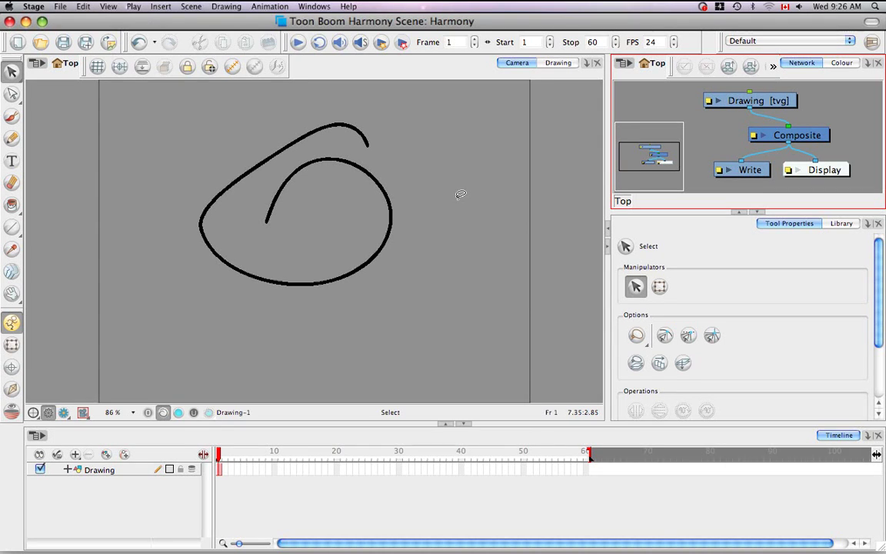
{"action": "left_click", "coordinate": [34, 7]}
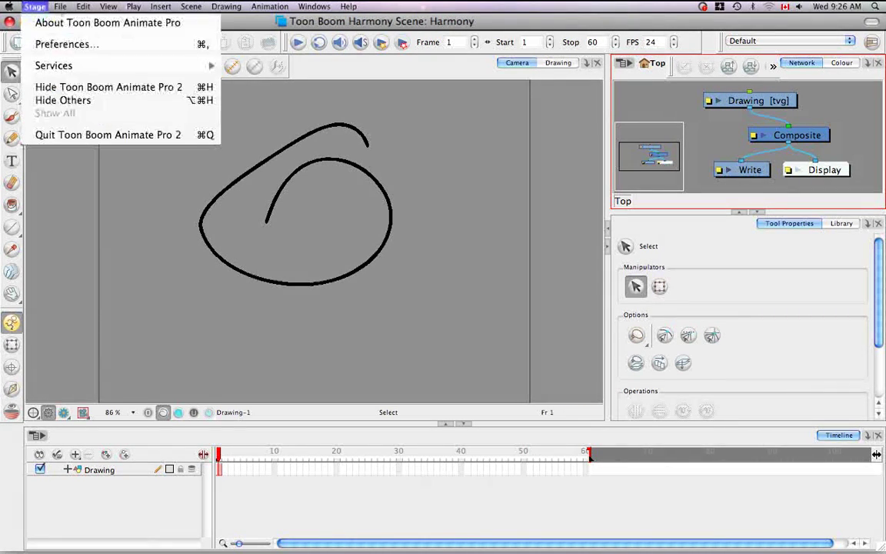
{"action": "left_click", "coordinate": [67, 46]}
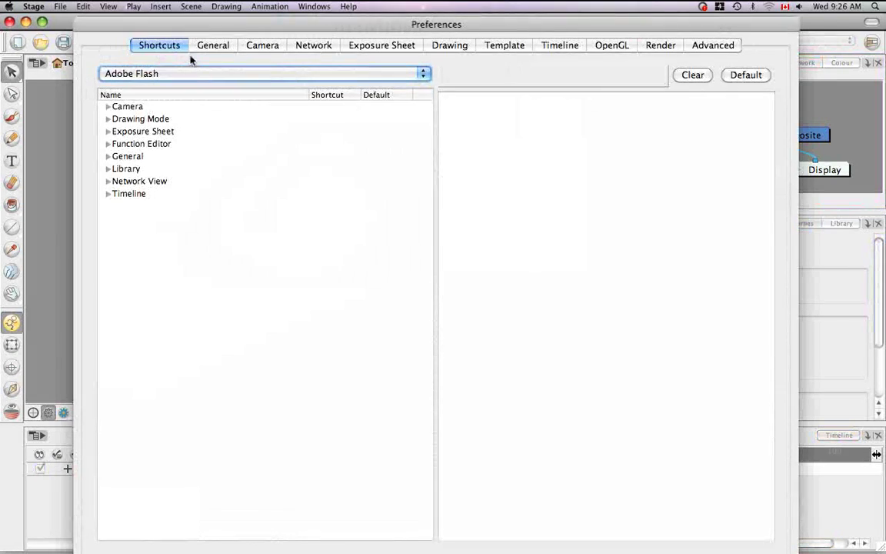
{"action": "left_click", "coordinate": [215, 46]}
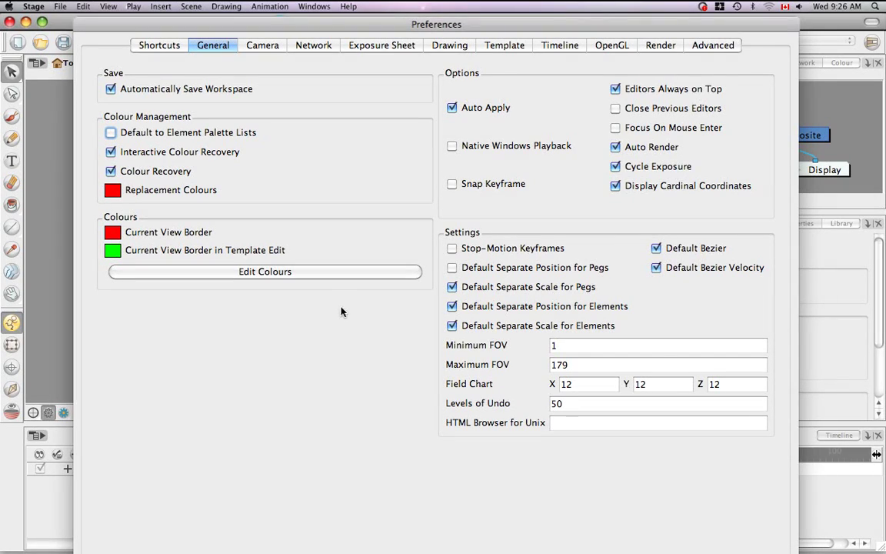
Open the interface colour settings and browse the Network, Exposure Sheet and Drawing colour tabs
{"action": "left_click", "coordinate": [324, 273]}
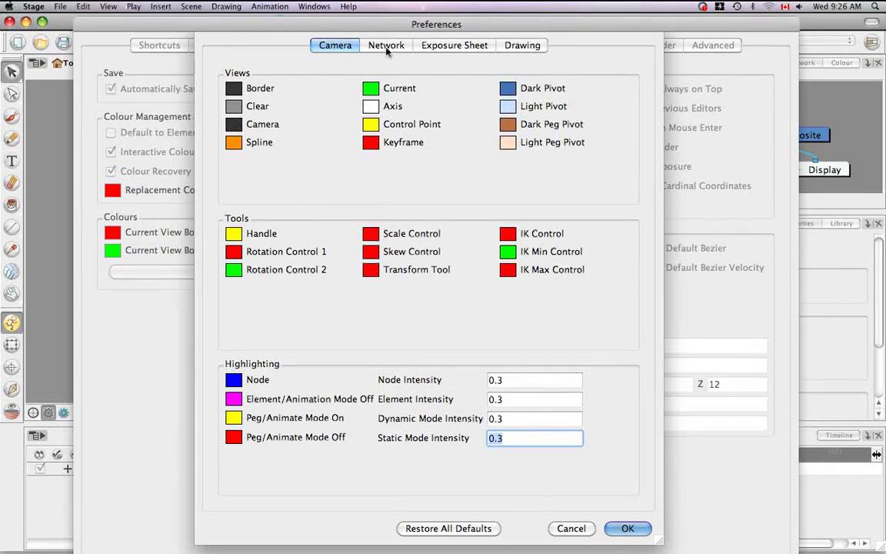
{"action": "left_click", "coordinate": [387, 45]}
{"action": "left_click", "coordinate": [454, 46]}
{"action": "left_click", "coordinate": [512, 46]}
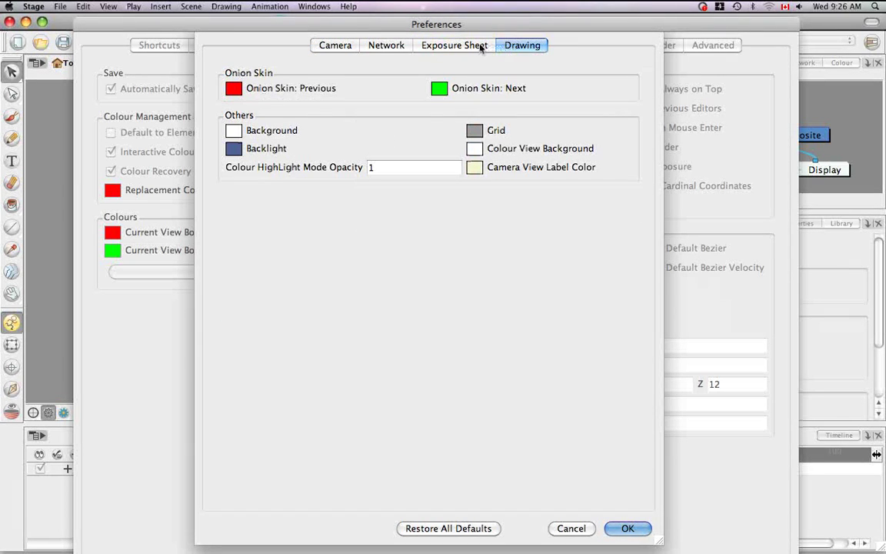
Set the Camera view's Clear background colour to white
{"action": "left_click", "coordinate": [326, 46]}
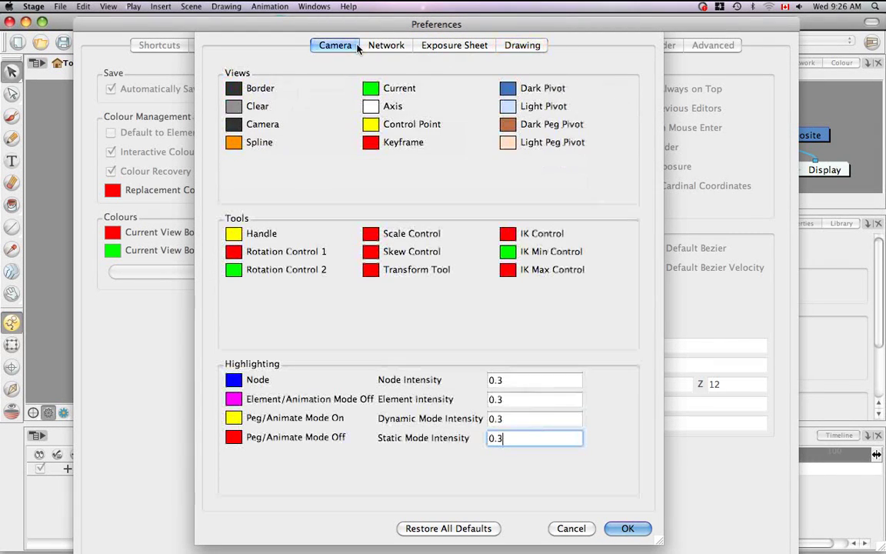
{"action": "left_click", "coordinate": [239, 107]}
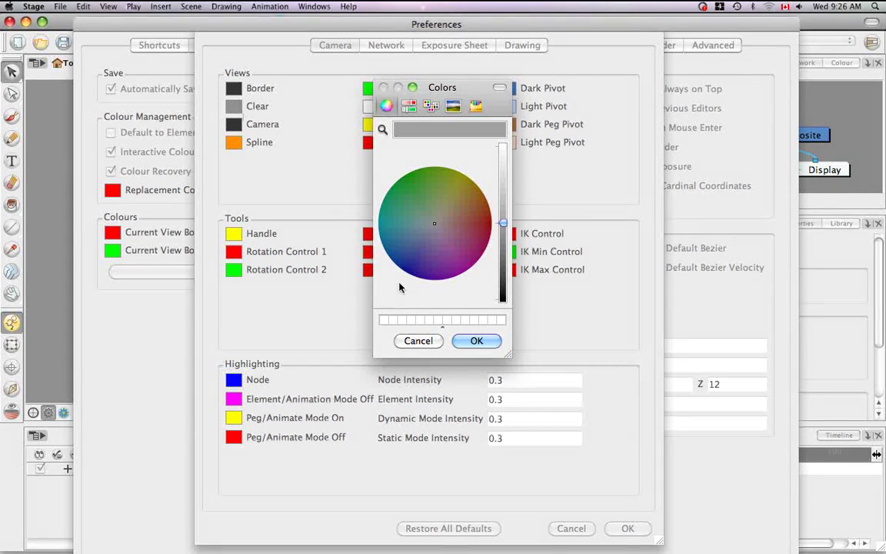
{"action": "left_click", "coordinate": [383, 322]}
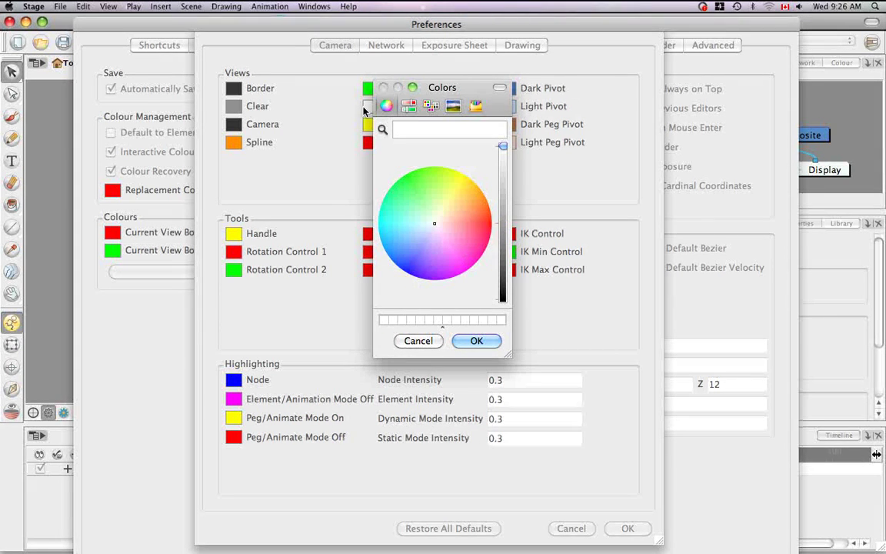
{"action": "left_click", "coordinate": [473, 344]}
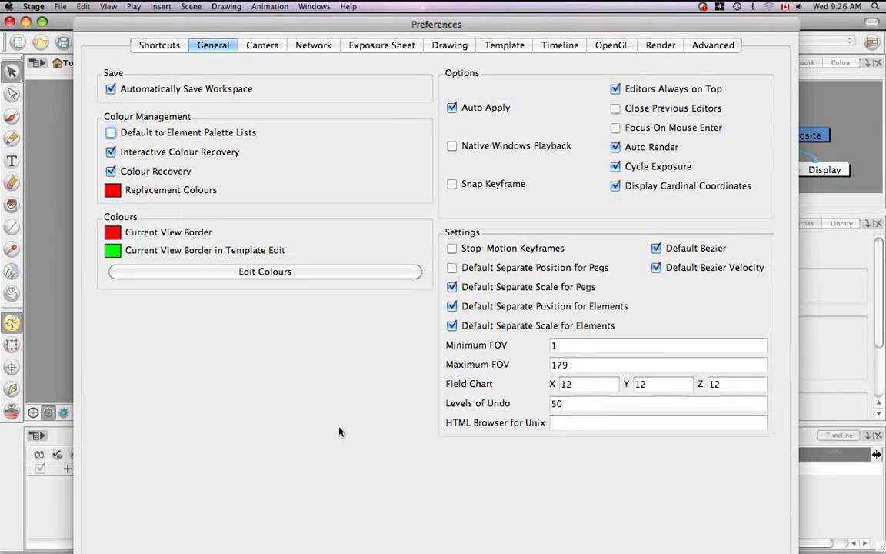
Close Preferences and switch between the Drawing and Camera views to check the white background
{"action": "key", "text": "Return"}
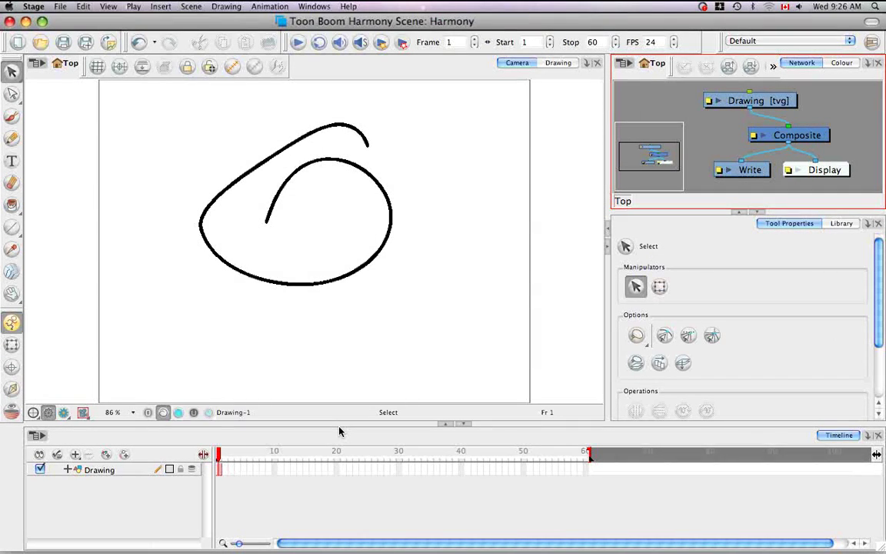
{"action": "left_click", "coordinate": [494, 178]}
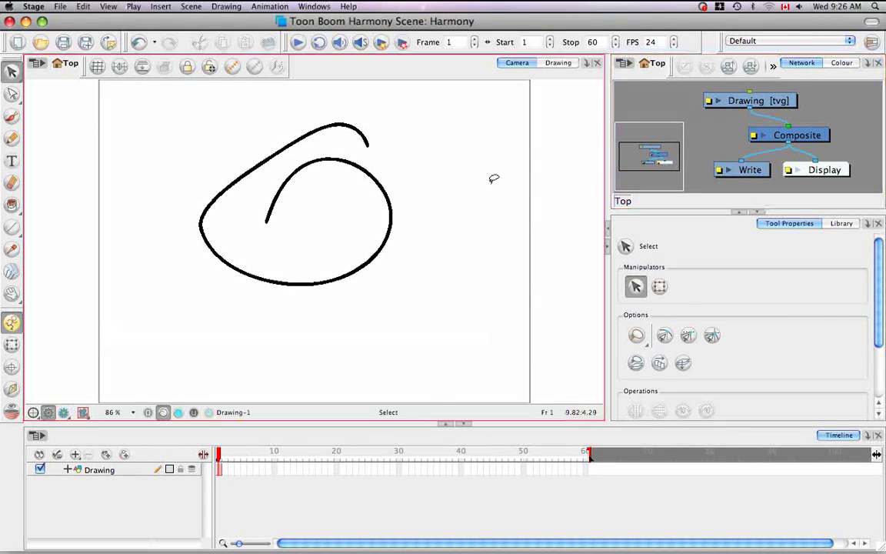
{"action": "left_click", "coordinate": [558, 62]}
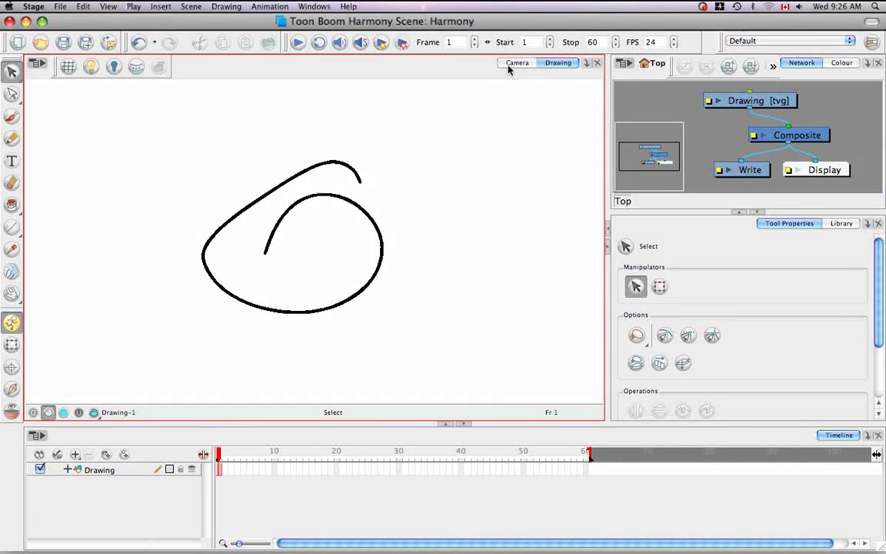
{"action": "left_click", "coordinate": [515, 63]}
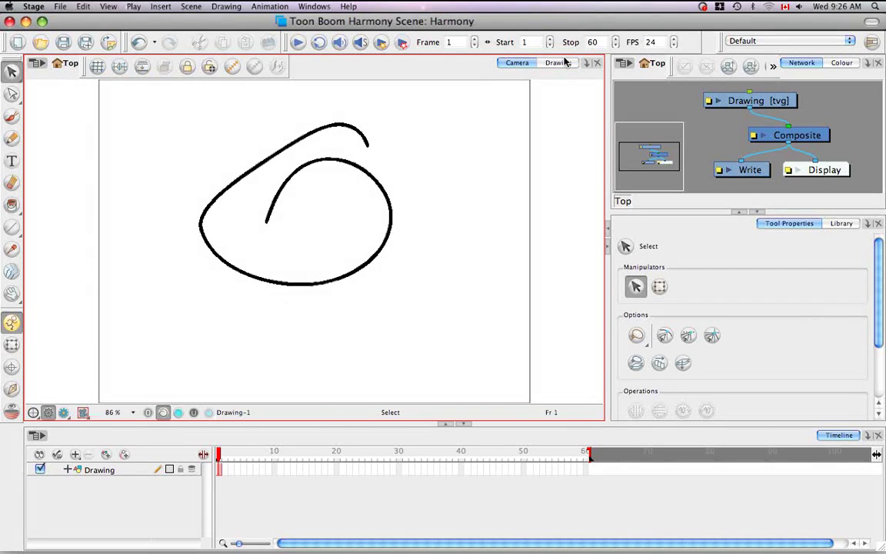
{"action": "left_click", "coordinate": [564, 63]}
{"action": "left_click", "coordinate": [517, 63]}
Turn on Focus On Mouse Enter in the General preferences and close the dialog
{"action": "left_click", "coordinate": [33, 6]}
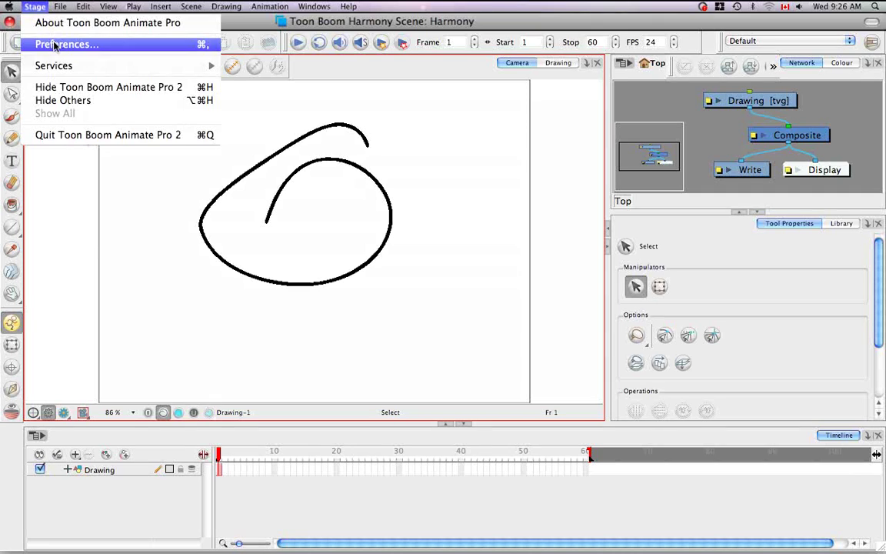
{"action": "left_click", "coordinate": [61, 44]}
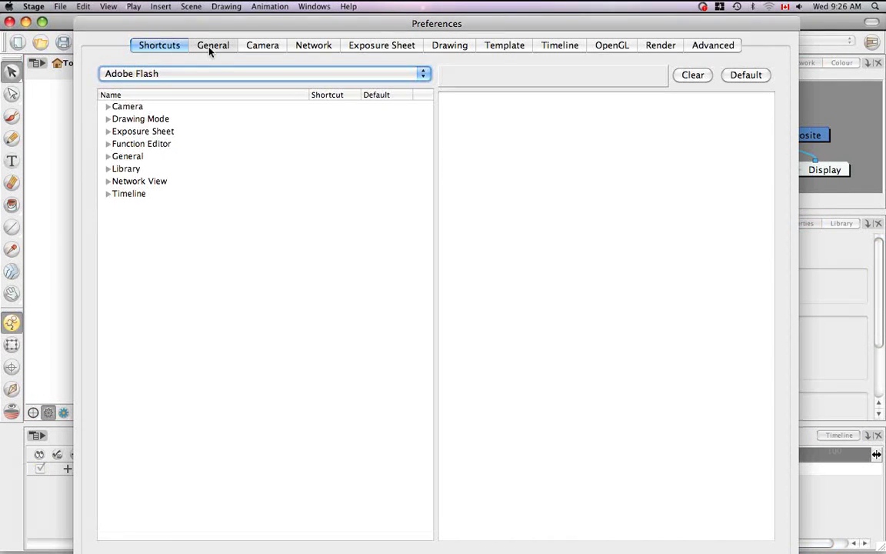
{"action": "left_click", "coordinate": [212, 44]}
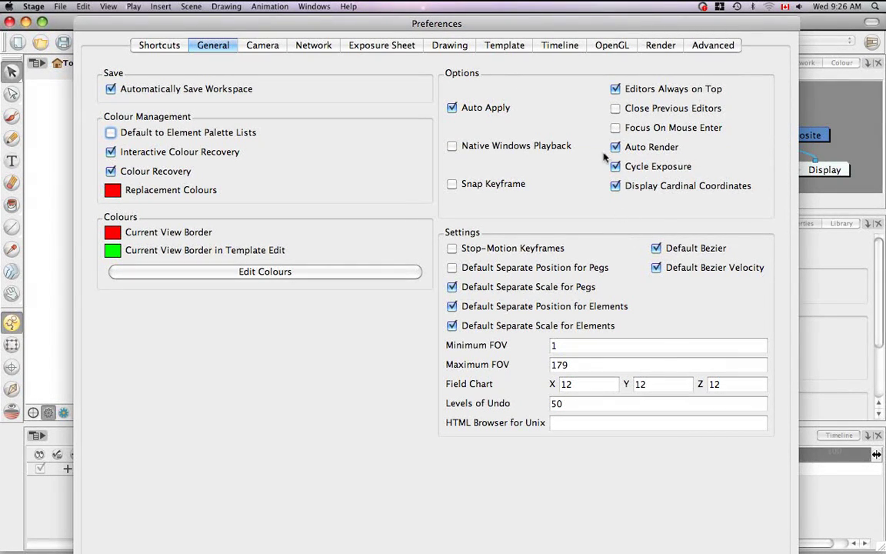
{"action": "left_click", "coordinate": [616, 127]}
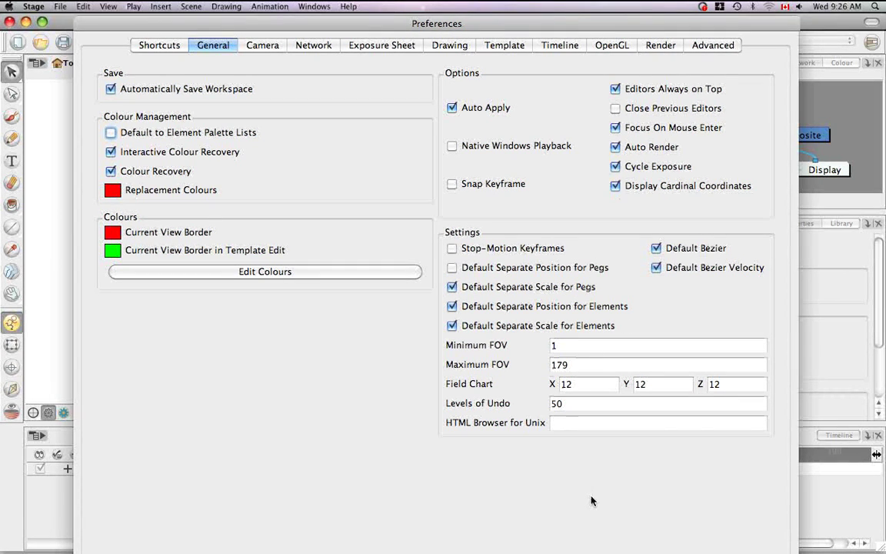
{"action": "key", "text": "Return"}
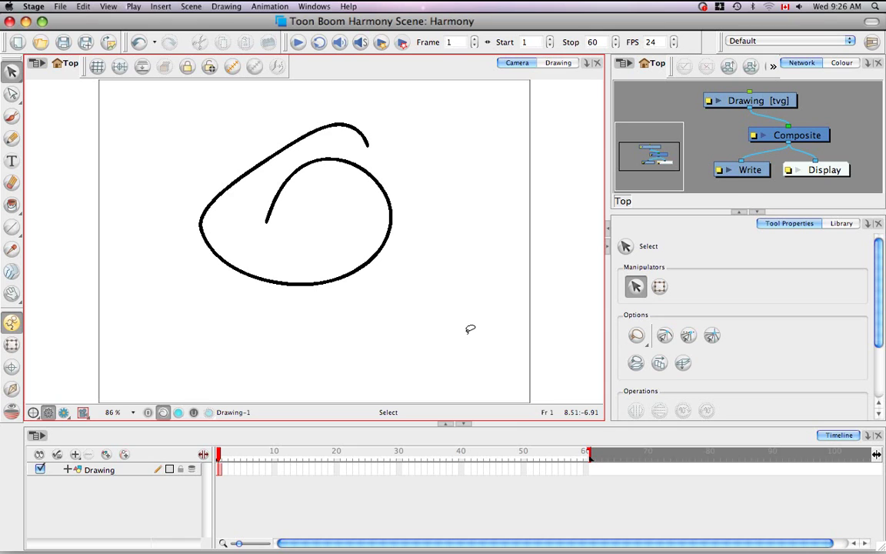
Test focus with ⌘− and ⌘= over the Camera view and Timeline, then reopen Preferences
{"action": "key", "text": "super+minus"}
{"action": "key", "text": "super+equal"}
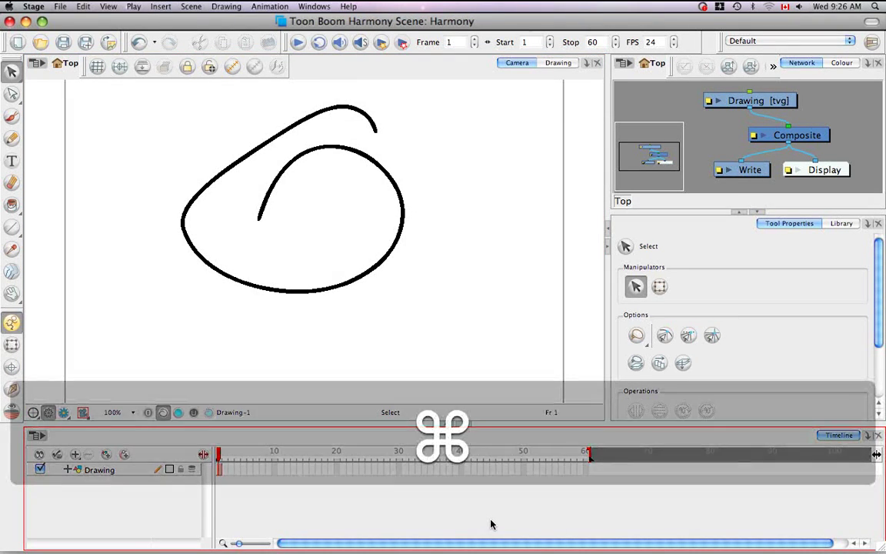
{"action": "key", "text": "super+equal"}
{"action": "key", "text": "super+minus"}
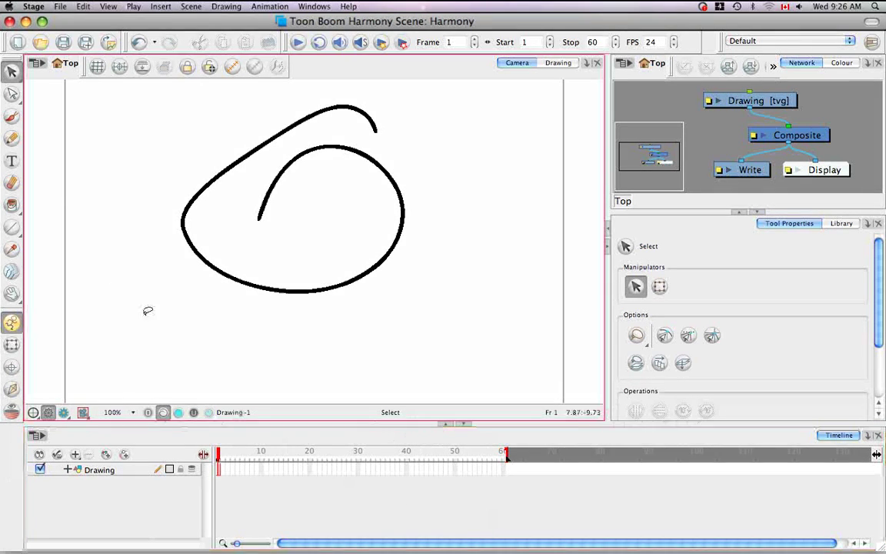
{"action": "left_click", "coordinate": [45, 7]}
{"action": "left_click", "coordinate": [48, 40]}
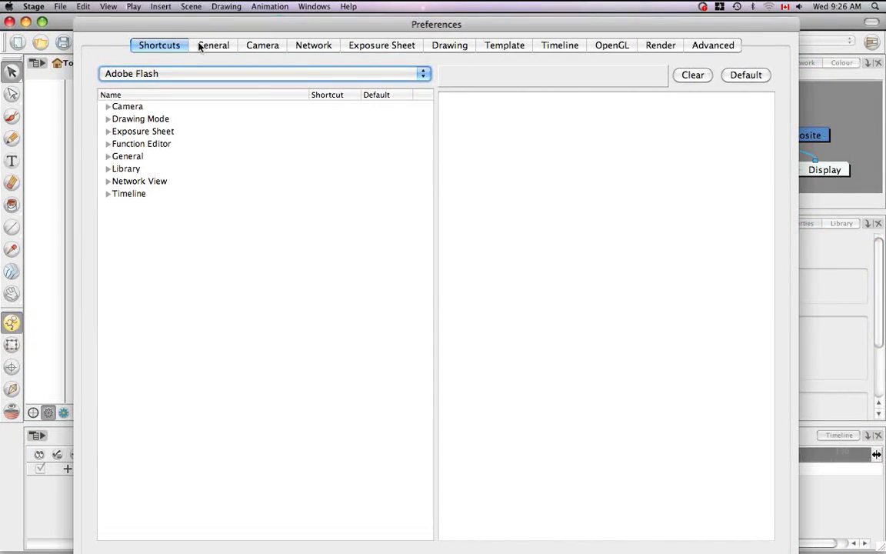
Change Levels of Undo in the General preferences from 50 to 300
{"action": "left_click", "coordinate": [198, 45]}
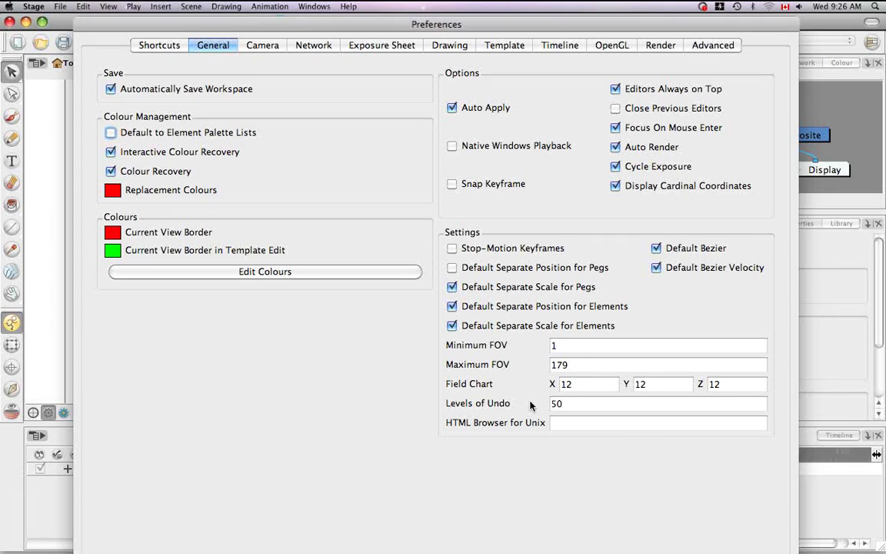
{"action": "left_click", "coordinate": [585, 403]}
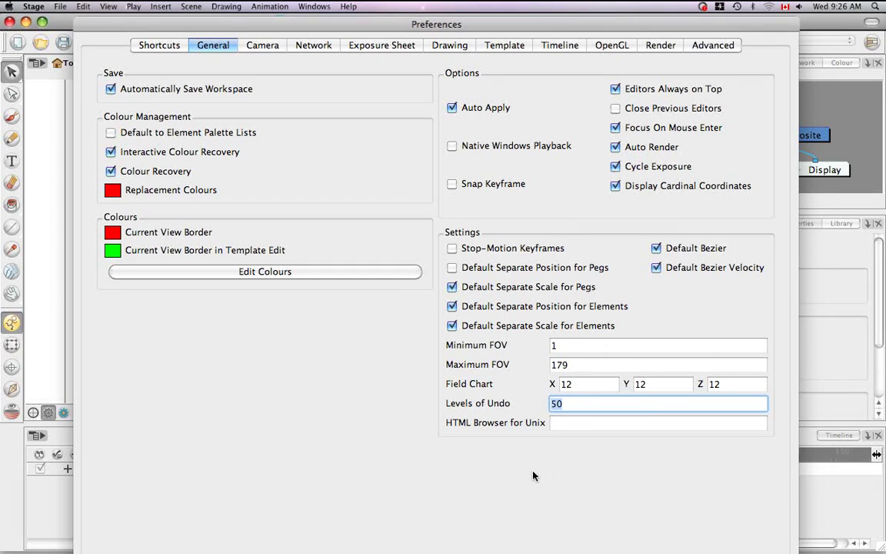
{"action": "type", "text": "3000"}
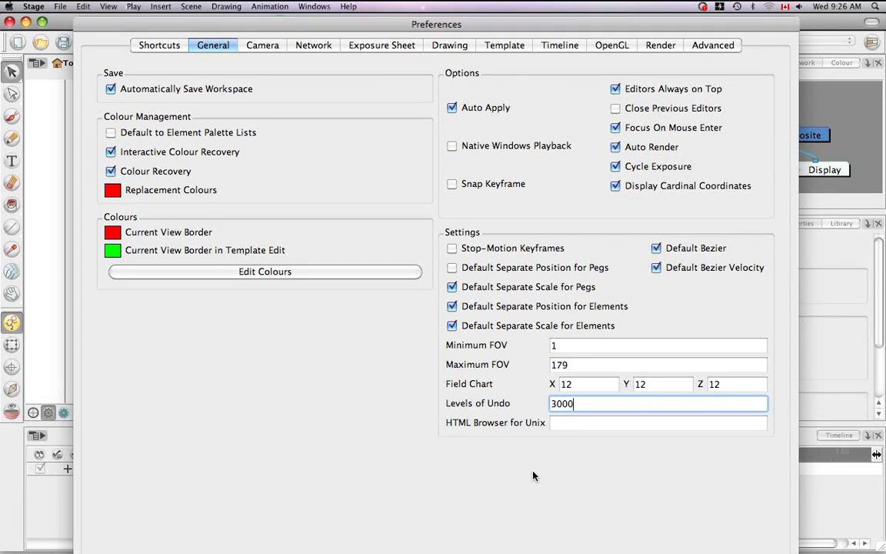
{"action": "key", "text": "BackSpace"}
Keep Camera View Default Zoom at Fit to View, then go to the Shortcuts page
{"action": "left_click", "coordinate": [265, 45]}
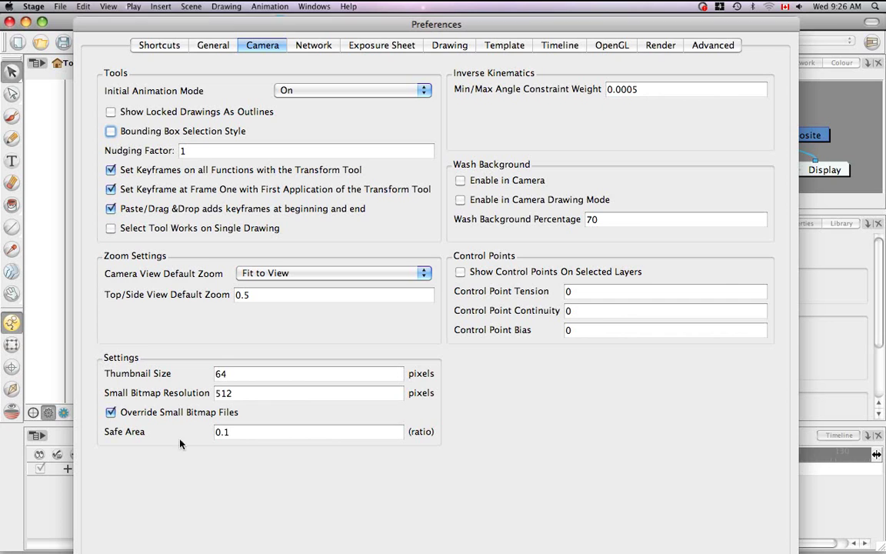
{"action": "left_click", "coordinate": [421, 275]}
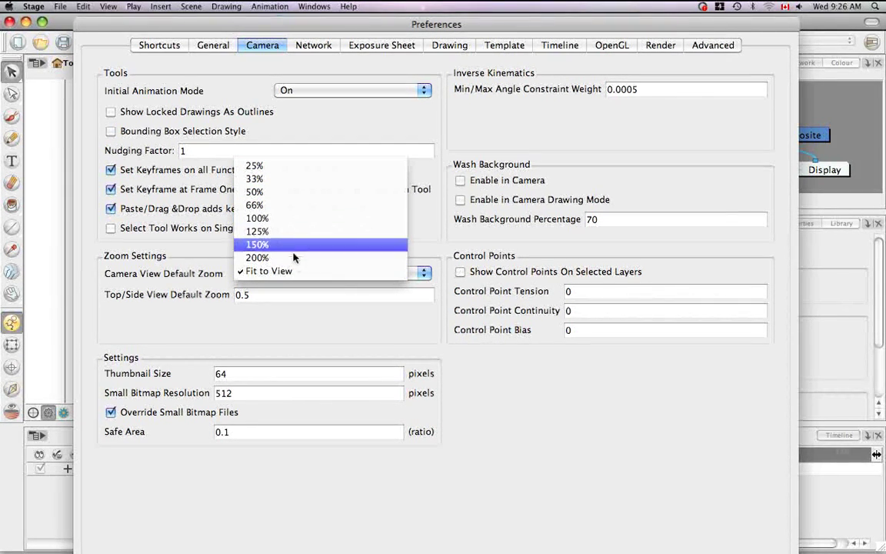
{"action": "left_click", "coordinate": [322, 320]}
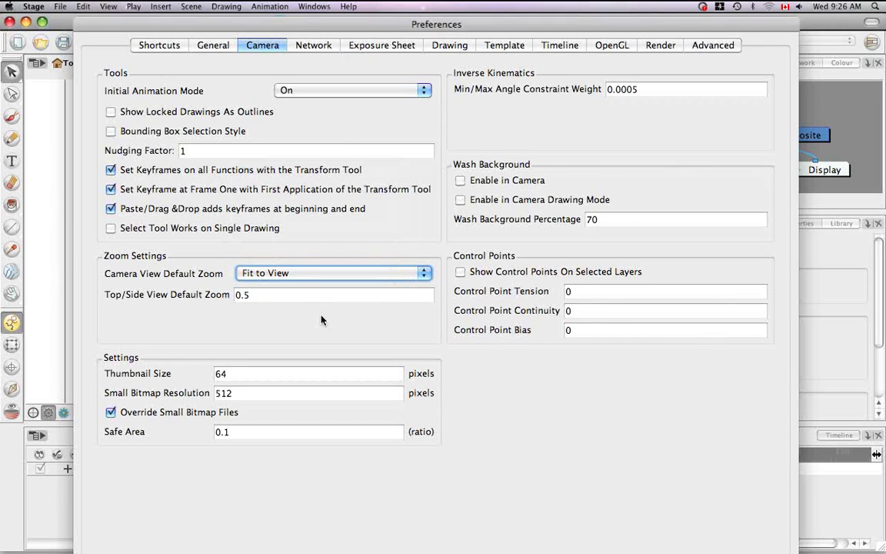
{"action": "left_click", "coordinate": [150, 48]}
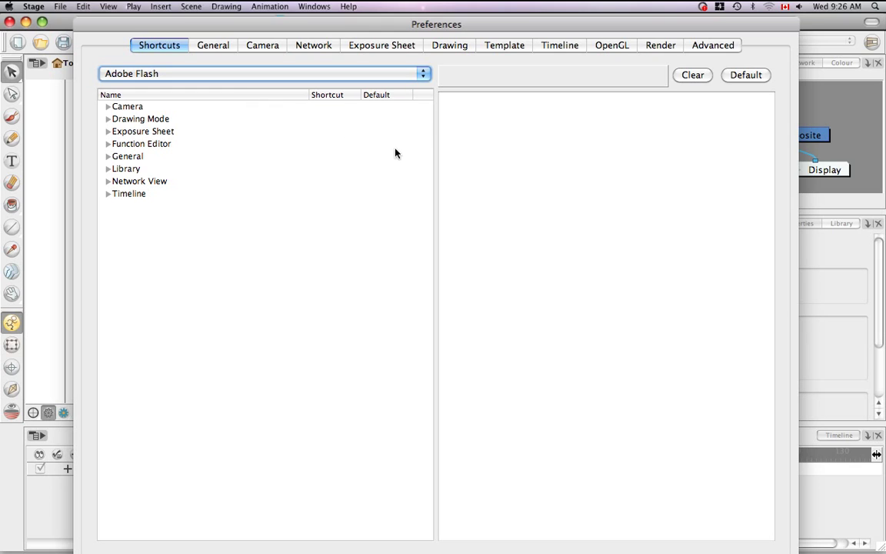
Keep the Adobe Flash shortcut set and expand the General category to scroll its commands
{"action": "left_click", "coordinate": [423, 77]}
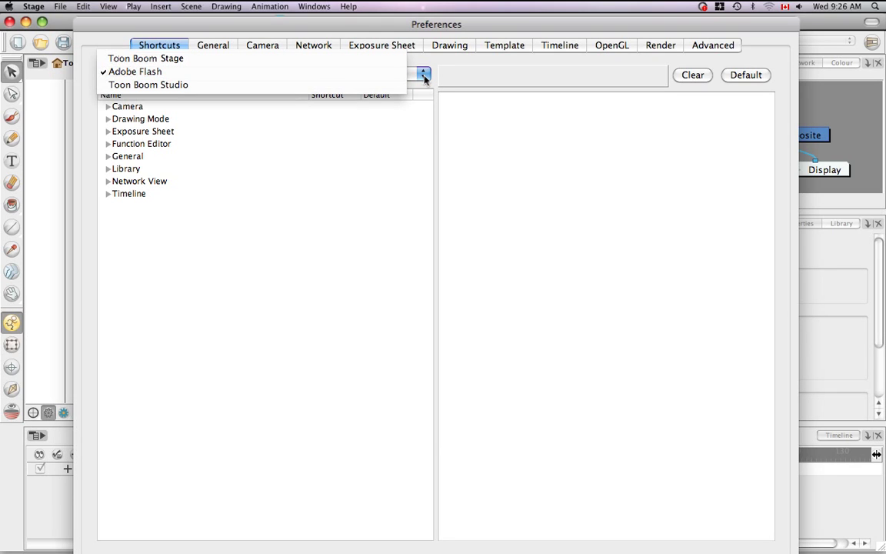
{"action": "left_click", "coordinate": [356, 72]}
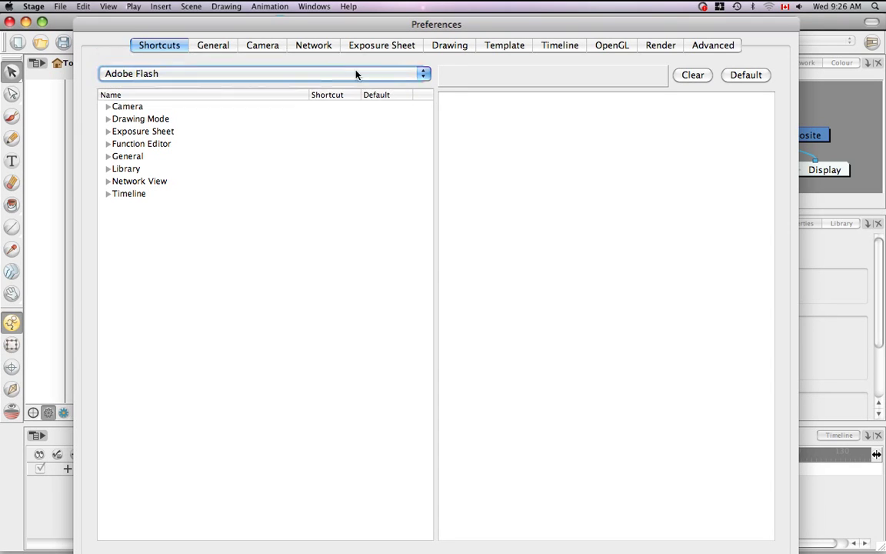
{"action": "left_click", "coordinate": [359, 171]}
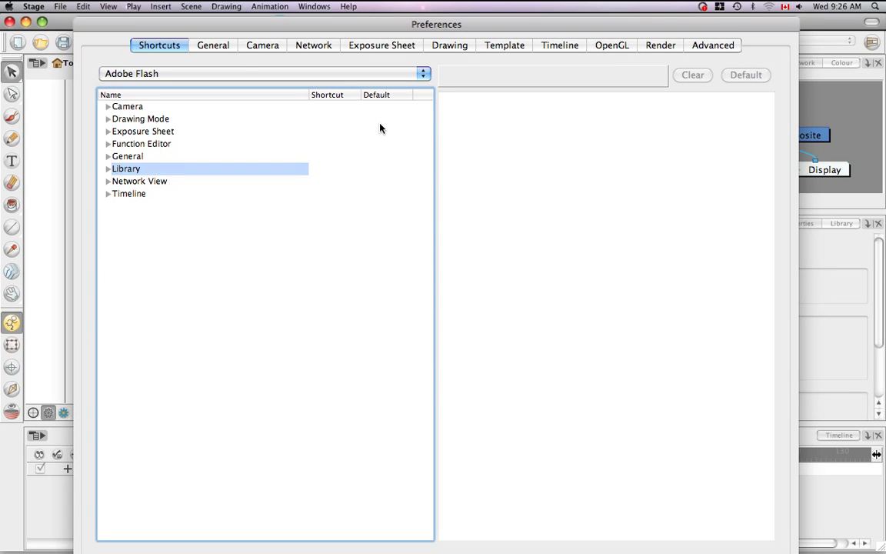
{"action": "left_click", "coordinate": [111, 158]}
{"action": "left_click", "coordinate": [109, 157]}
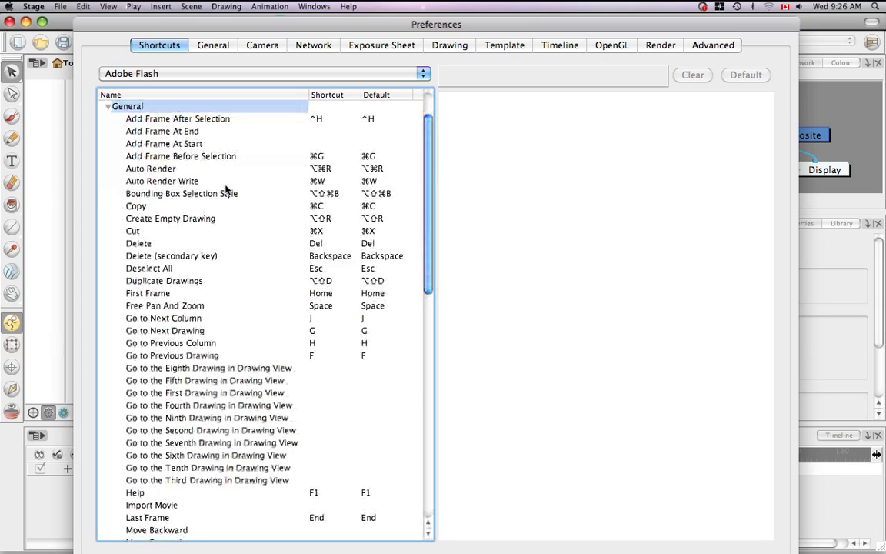
{"action": "left_click_drag", "start_coordinate": [429, 183], "coordinate": [450, 487]}
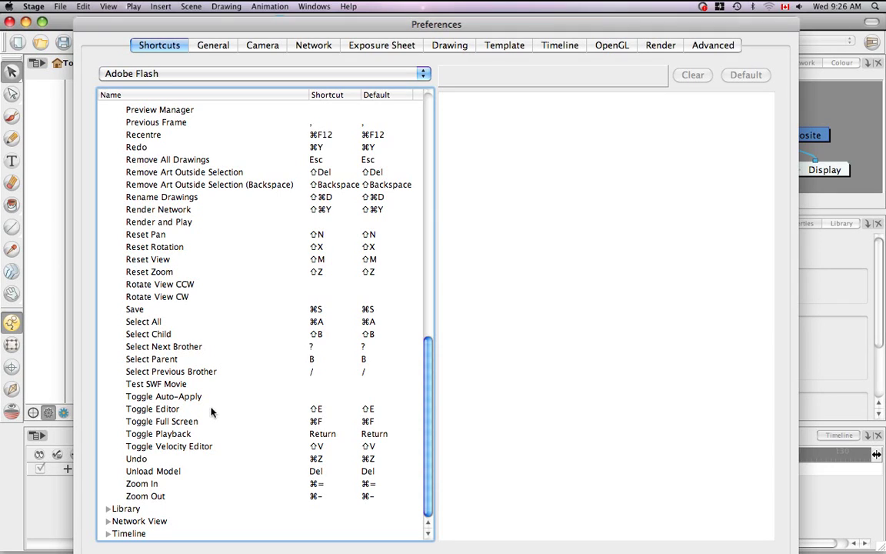
Clear Zoom In's shortcut, try ⌘+, then ⌘−, triggering a conflict with Zoom Out
{"action": "left_click", "coordinate": [151, 484]}
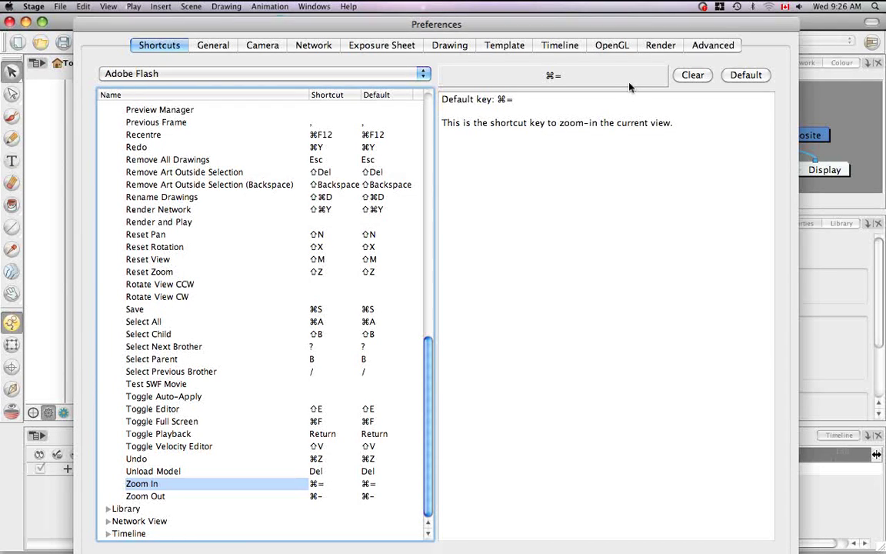
{"action": "left_click", "coordinate": [565, 74]}
{"action": "left_click", "coordinate": [692, 76]}
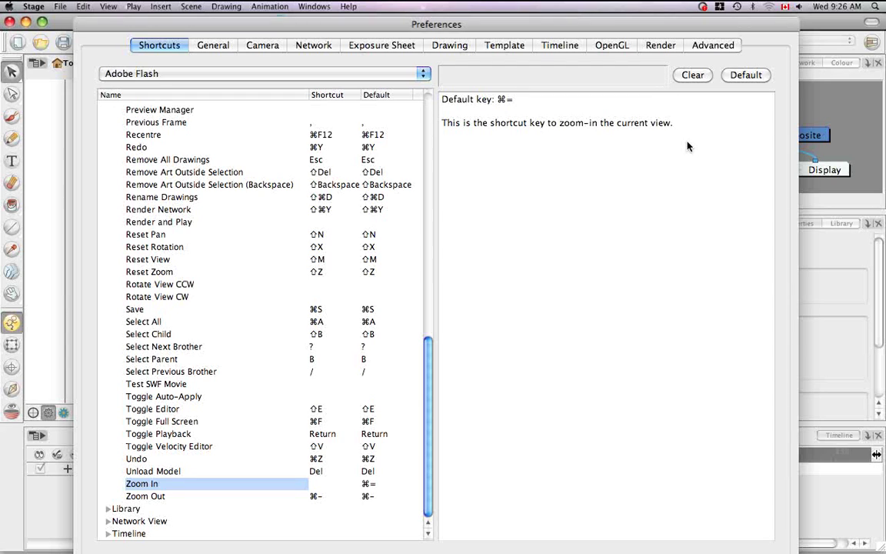
{"action": "key", "text": "super"}
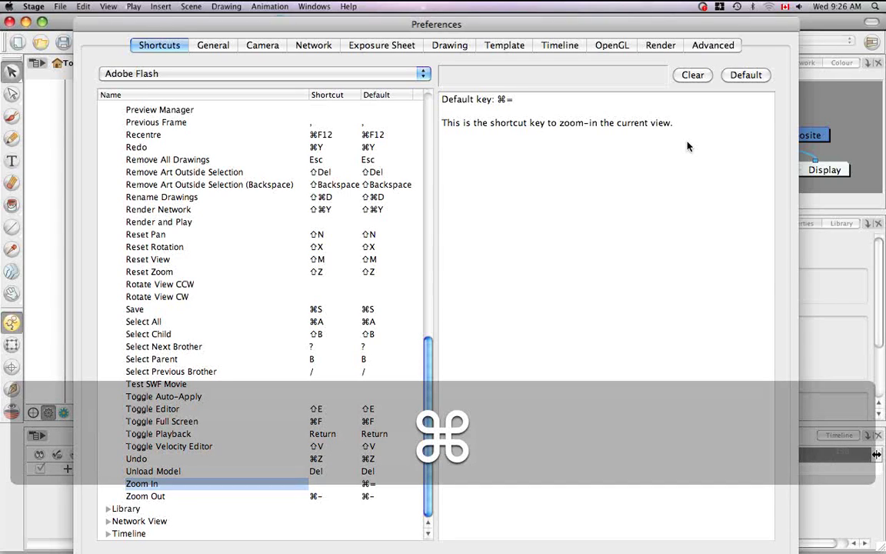
{"action": "key", "text": "super+shift+equal"}
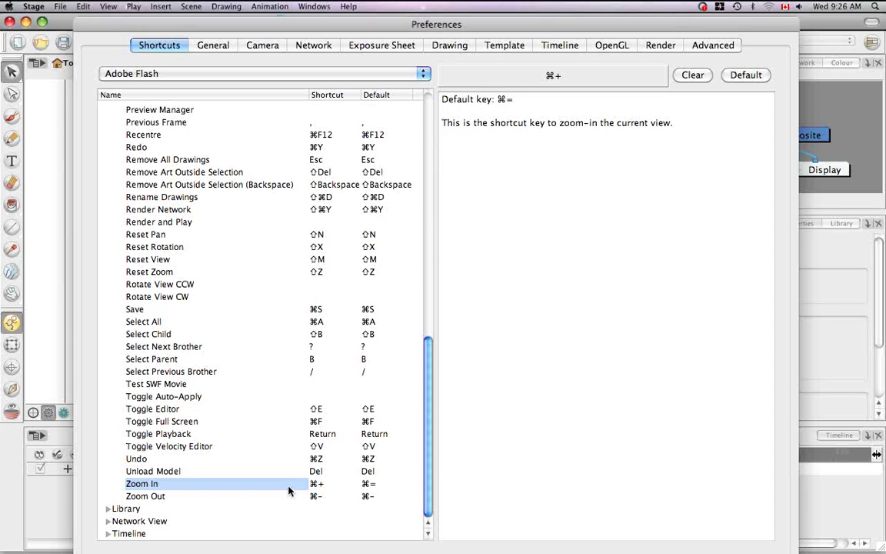
{"action": "left_click", "coordinate": [694, 77]}
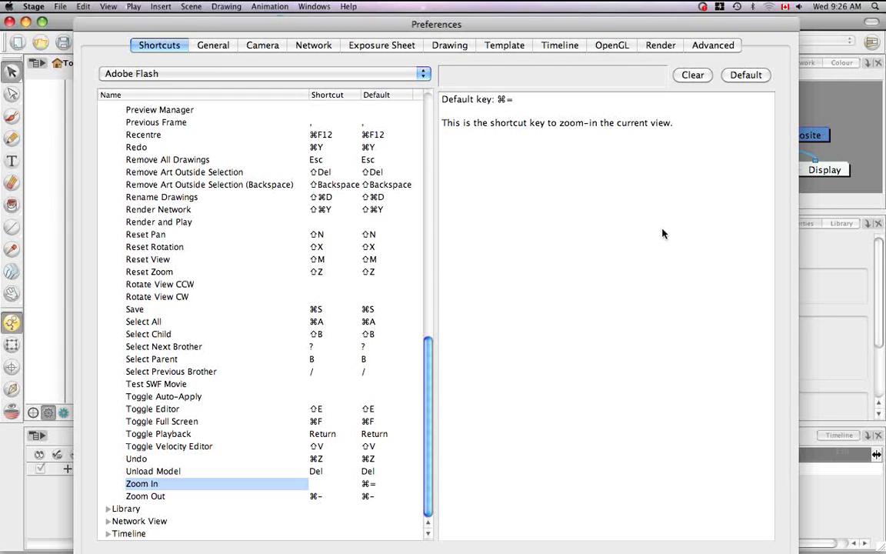
{"action": "key", "text": "super+minus"}
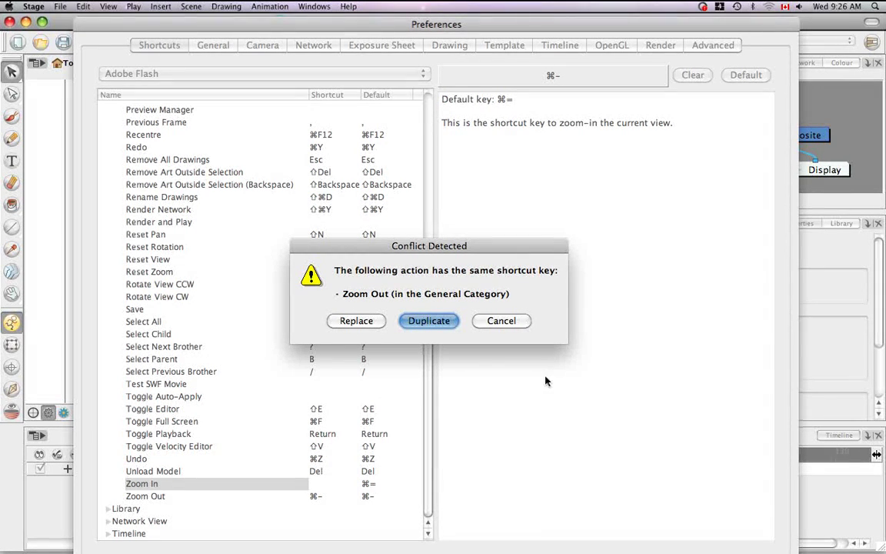
Cancel the conflict warning and restore Zoom In to its default ⌘= shortcut
{"action": "left_click", "coordinate": [510, 324]}
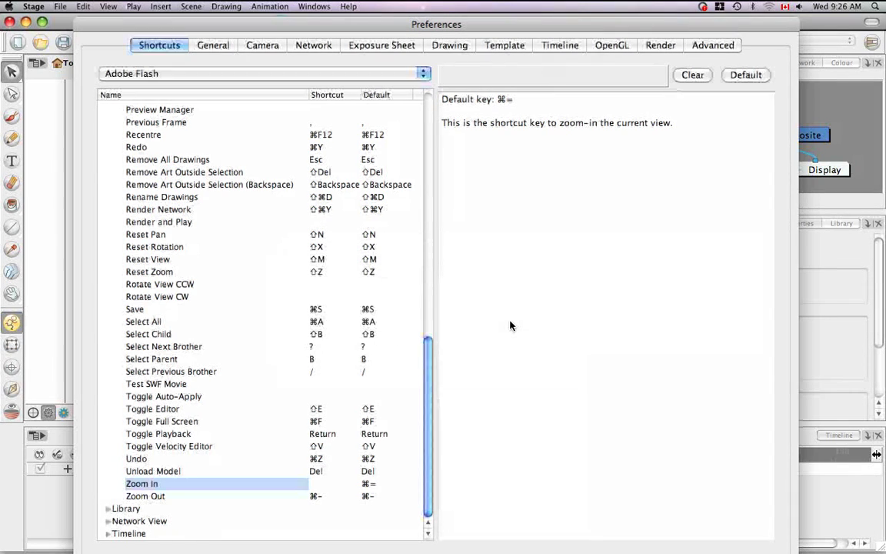
{"action": "left_click", "coordinate": [751, 75]}
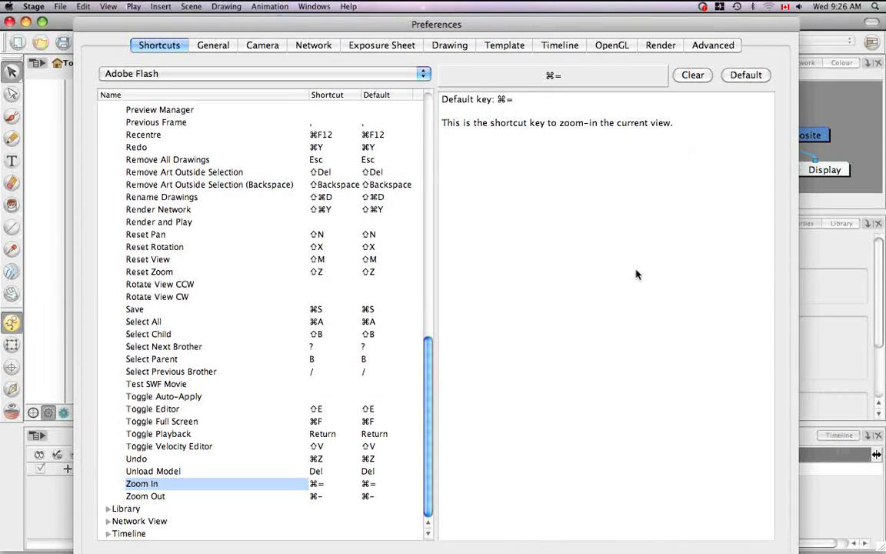
Close Preferences to return to the looping stroke on the white Camera view
{"action": "key", "text": "Return"}
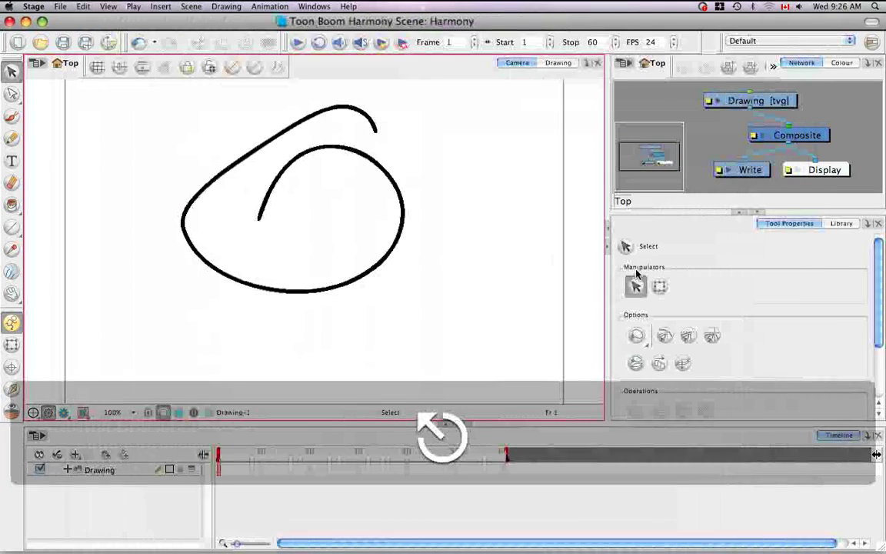